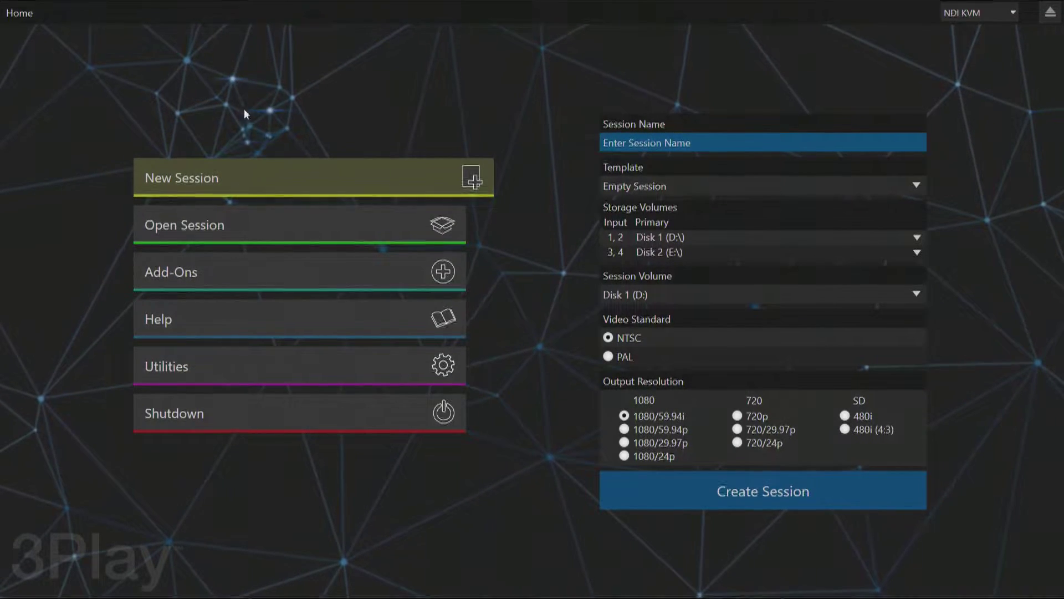
Shut down NewTek 3Play with Exit to Windows and confirm the exit.
left_click(242, 413)
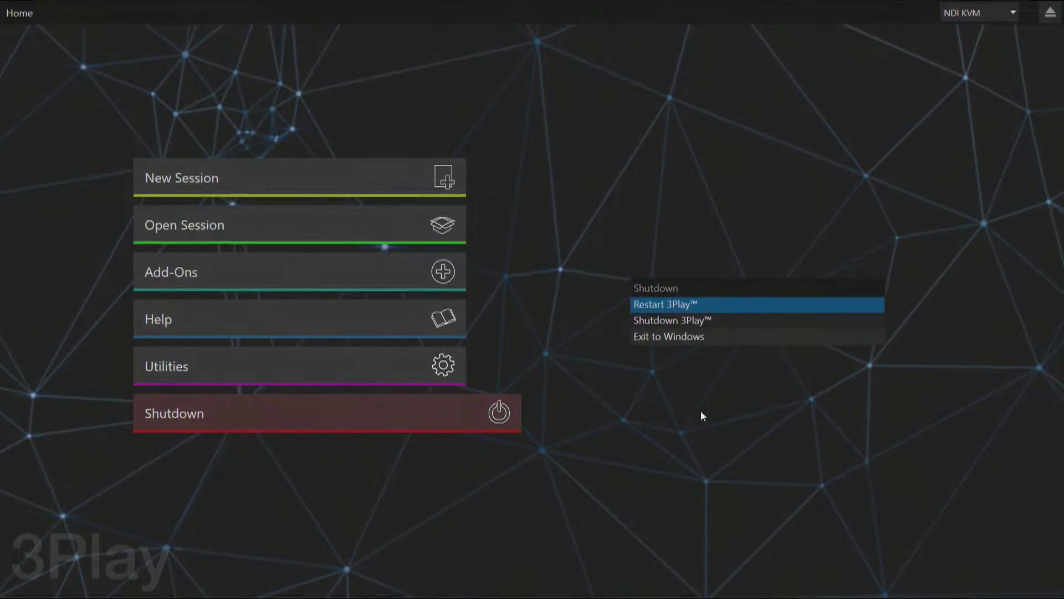
left_click(702, 335)
left_click(570, 361)
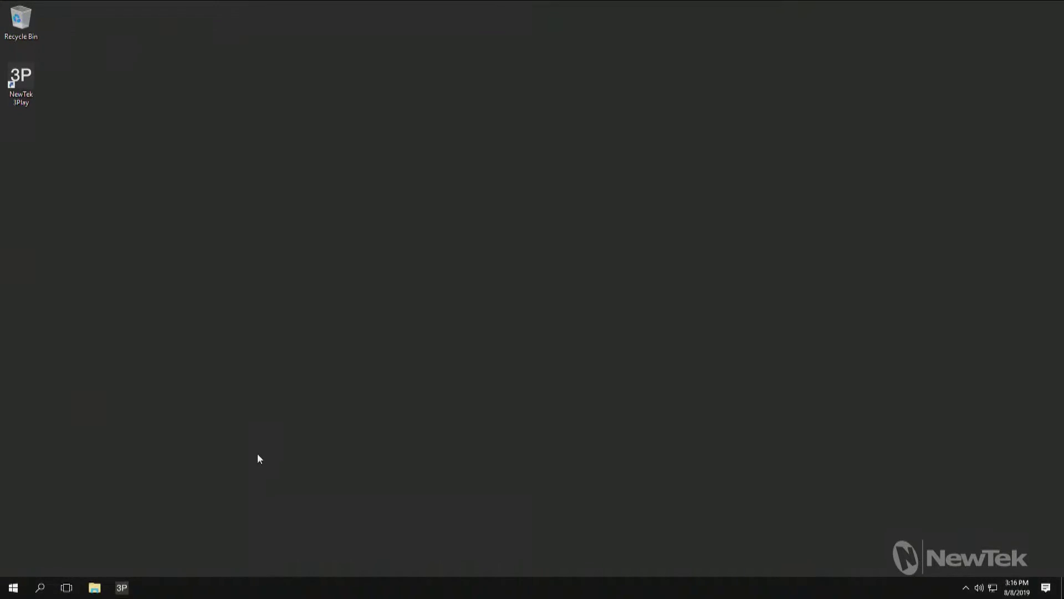
Browse in File Explorer to C:\3Play\Extras\Telestrator.
left_click(95, 588)
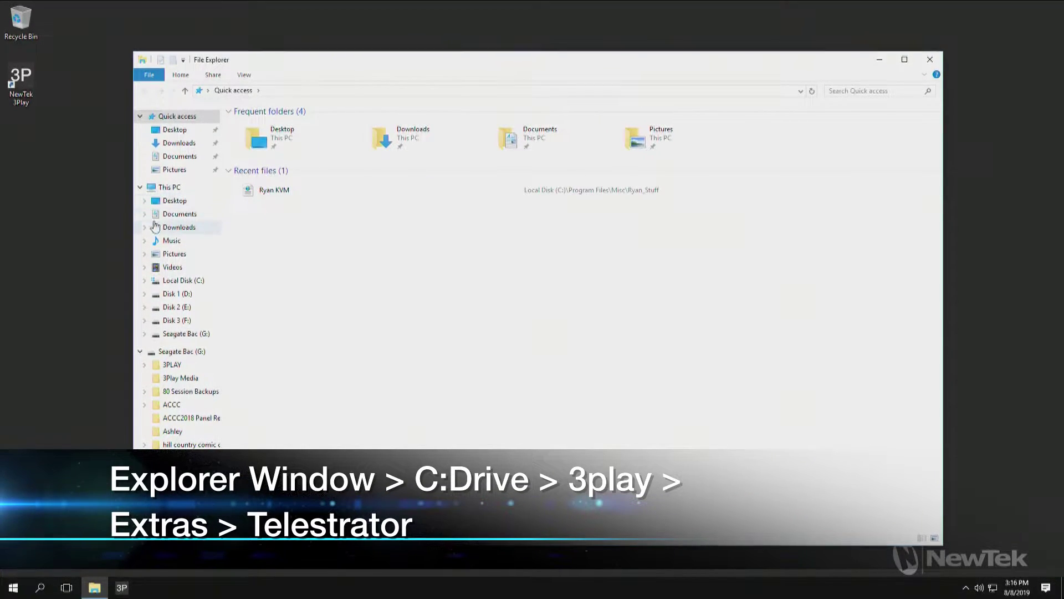
left_click(186, 280)
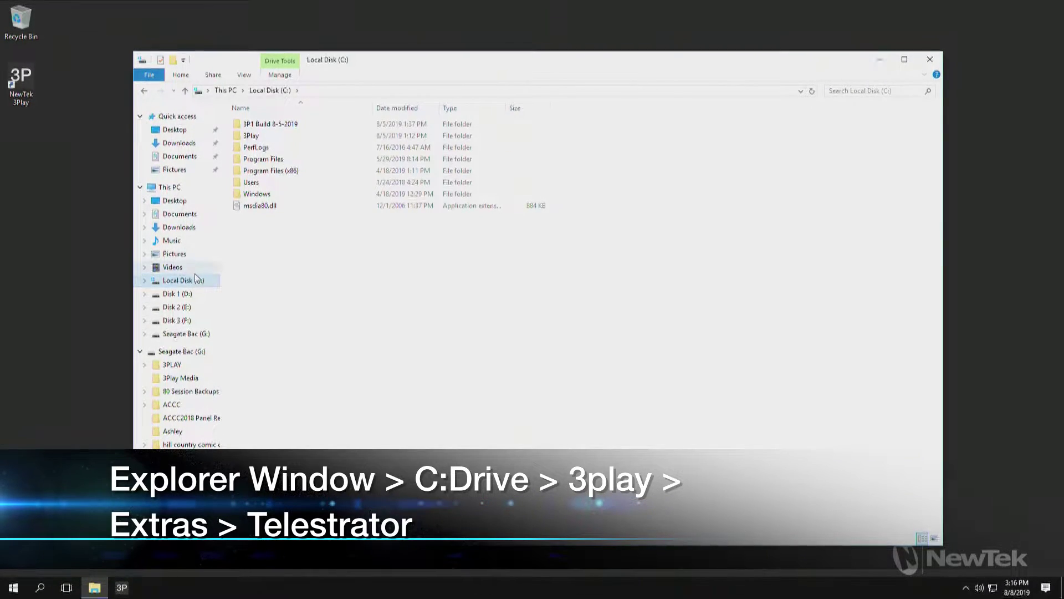
double_click(251, 135)
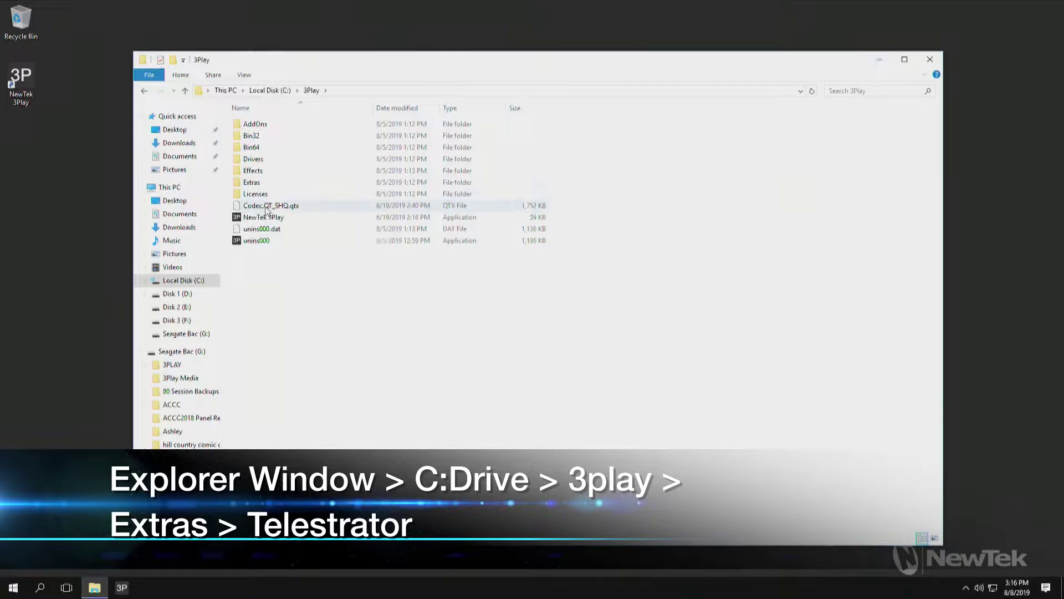
double_click(261, 182)
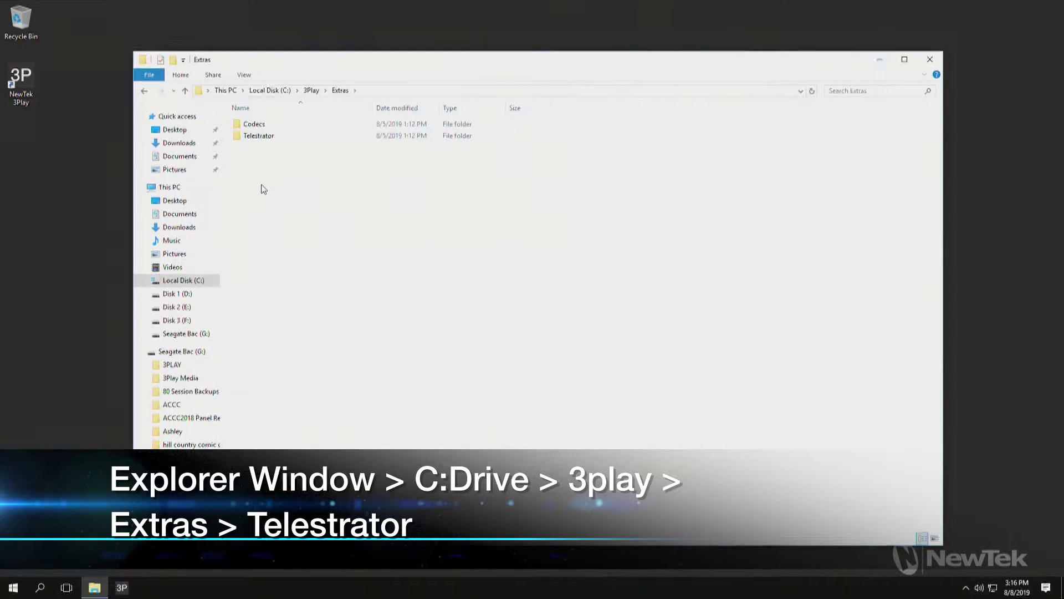
double_click(268, 136)
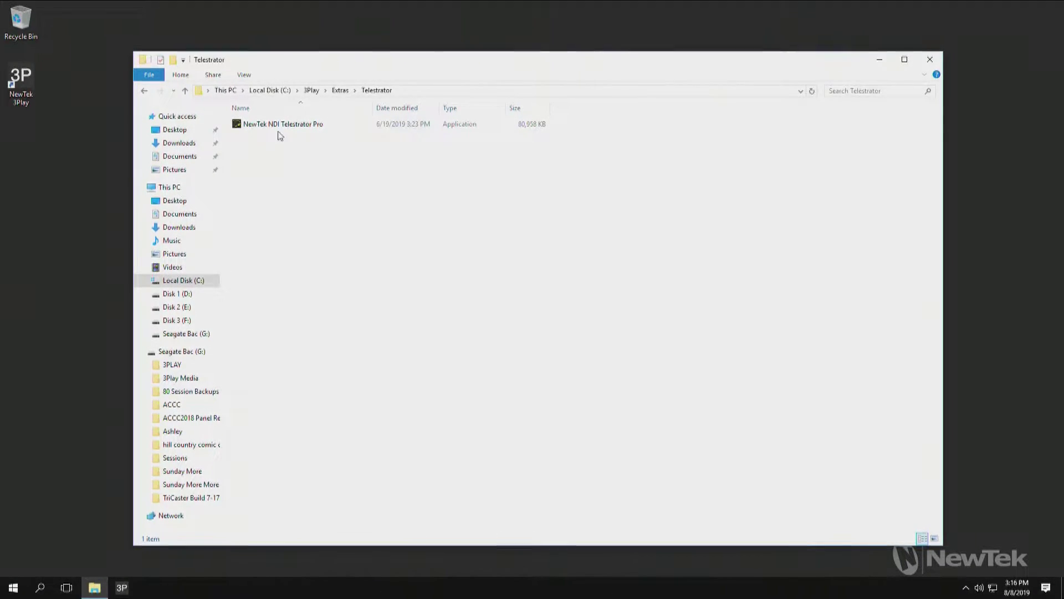
Copy the NewTek NDI Telestrator Pro application and paste it into Seagate Bac (G:)\3Play Media.
left_click(281, 125)
right_click(282, 126)
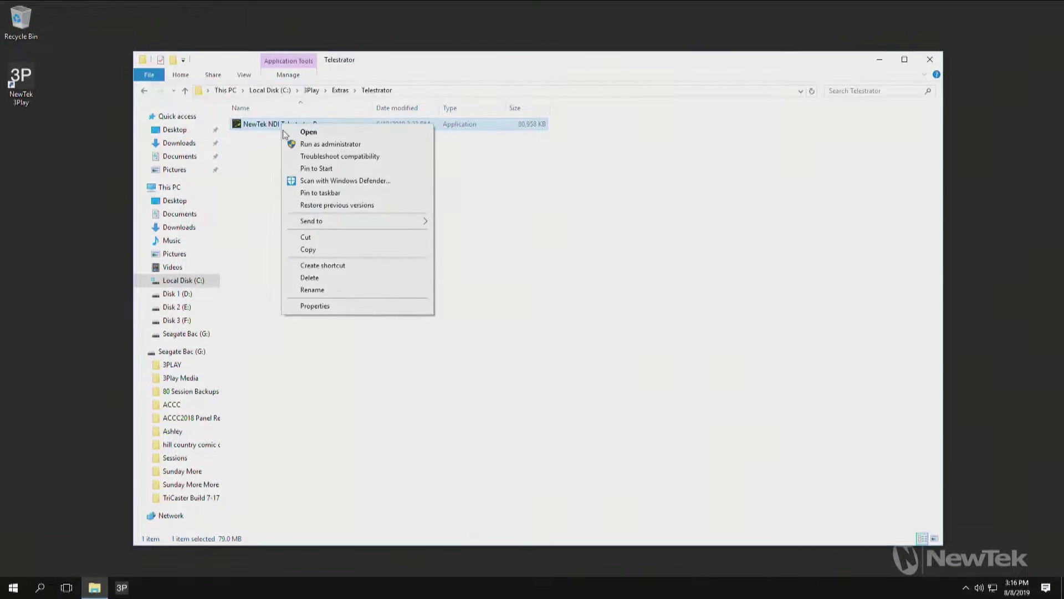
left_click(331, 248)
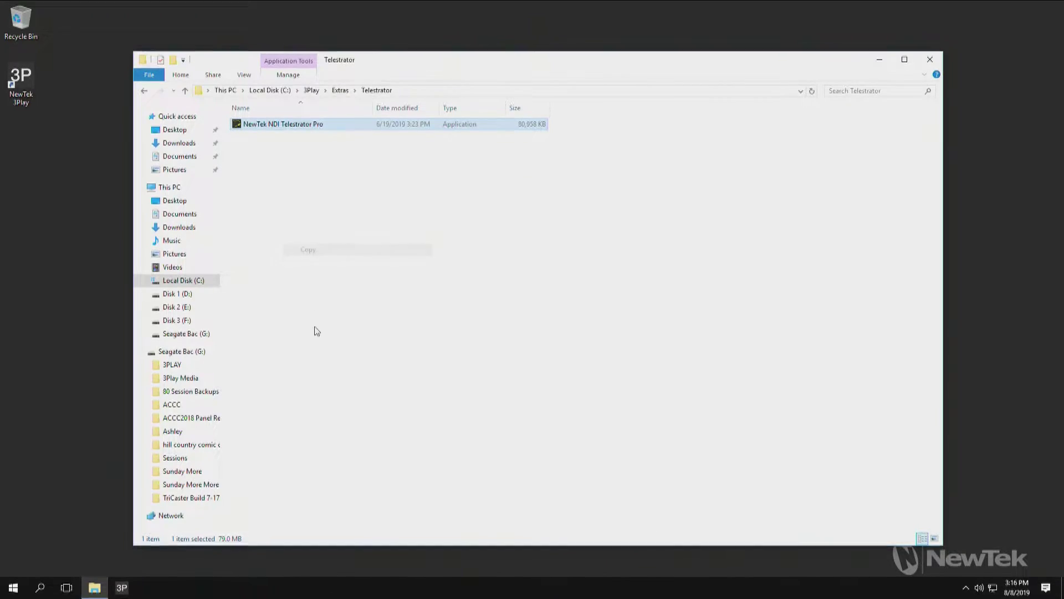
left_click(187, 352)
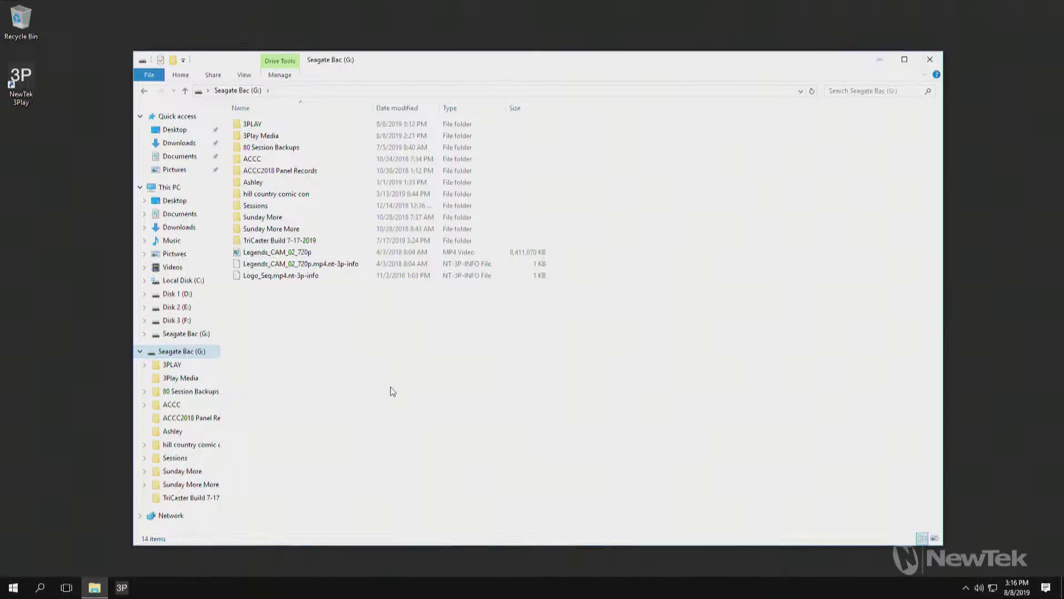
double_click(259, 135)
right_click(297, 284)
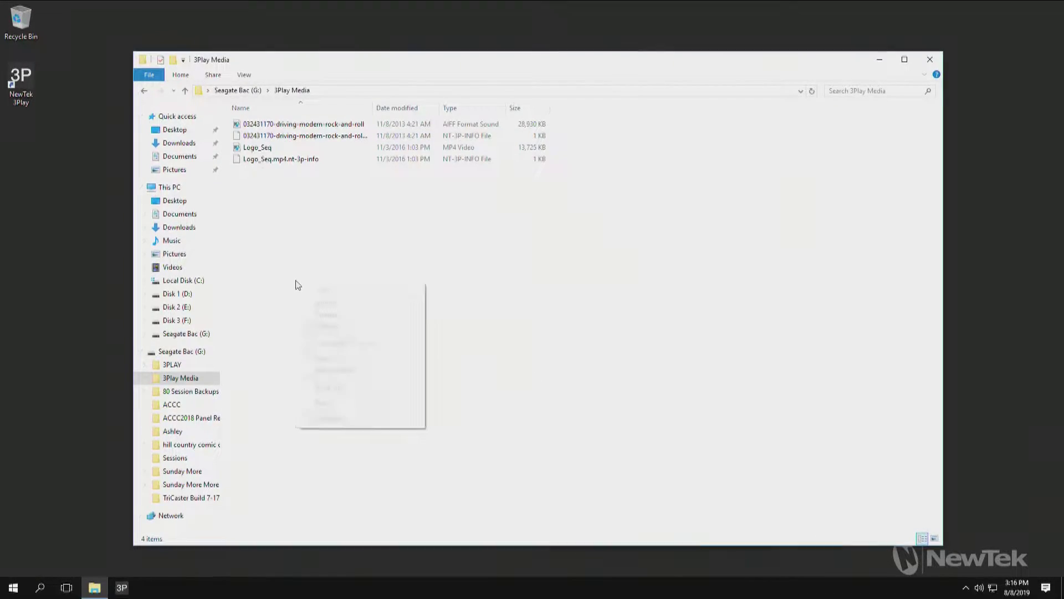
left_click(355, 357)
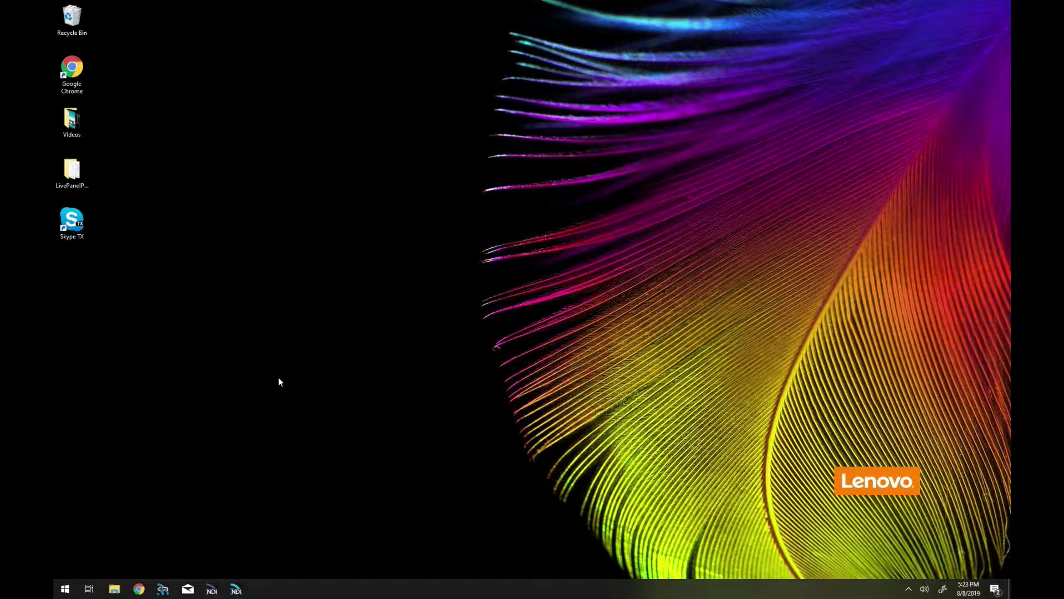
Open the 3Play Media folder on Seagate Bac (E:) in File Explorer.
left_click(114, 590)
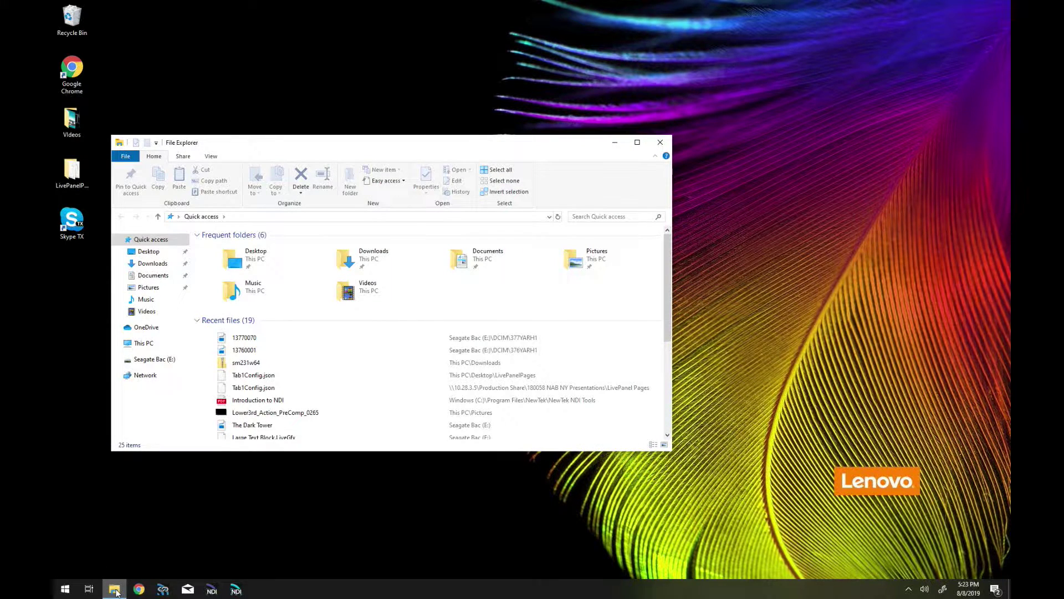
left_click(155, 360)
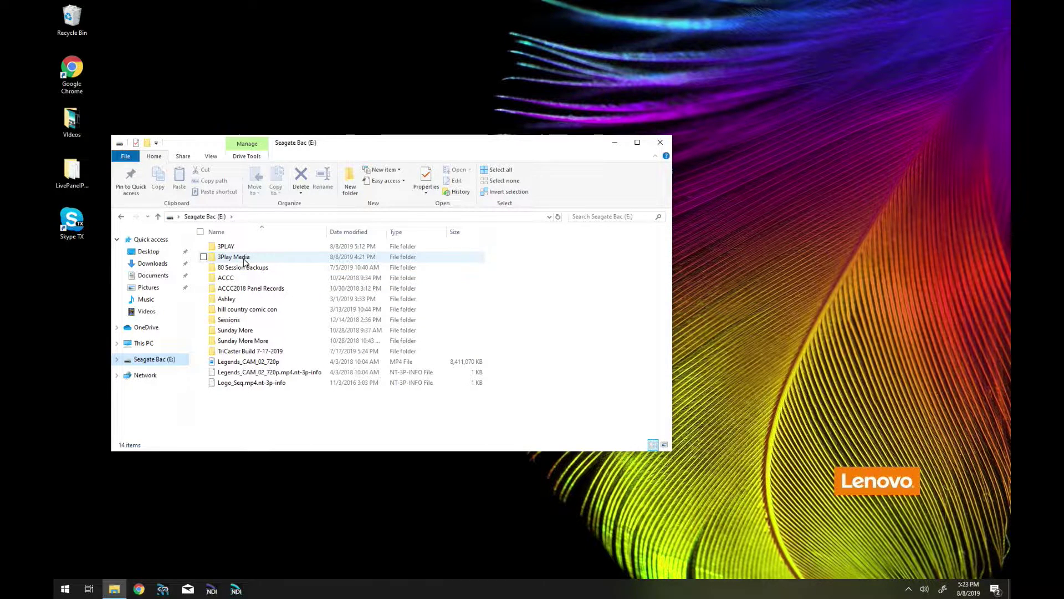
double_click(244, 257)
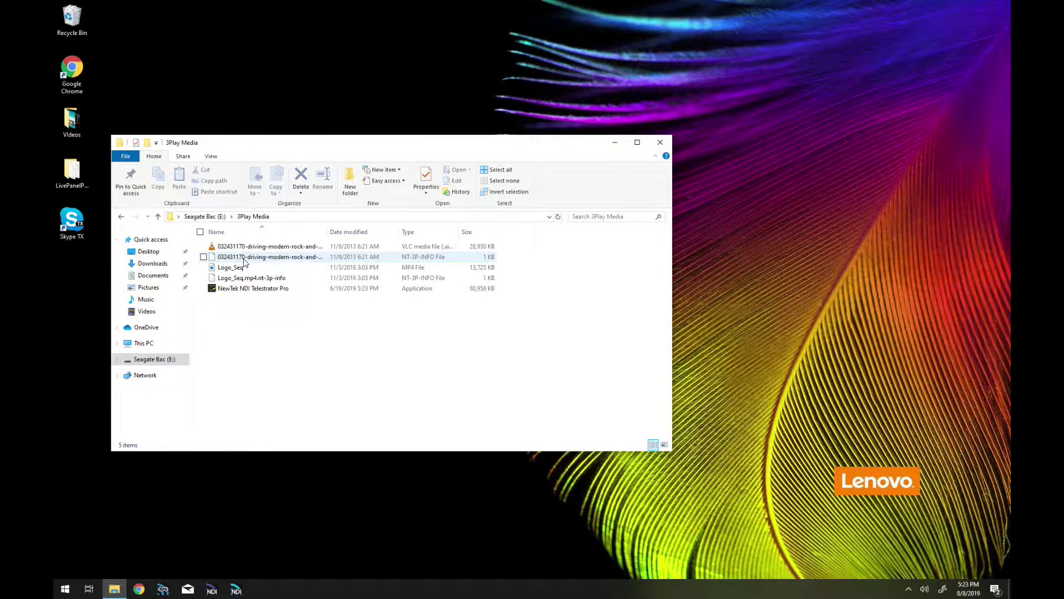
mouse_move(263, 293)
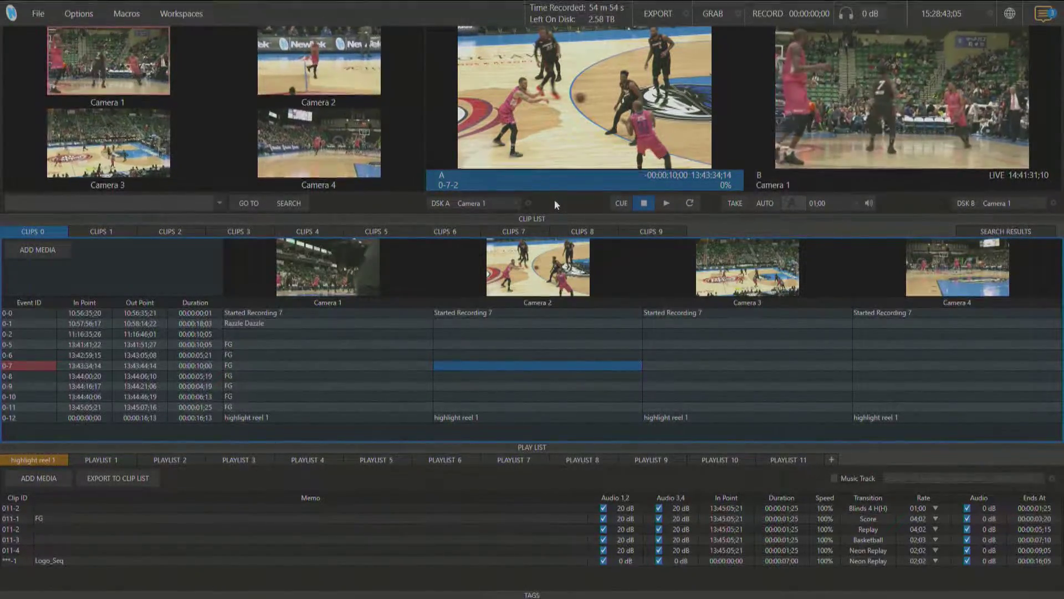
Start playback of the channel A replay clip with the spacebar.
key("space")
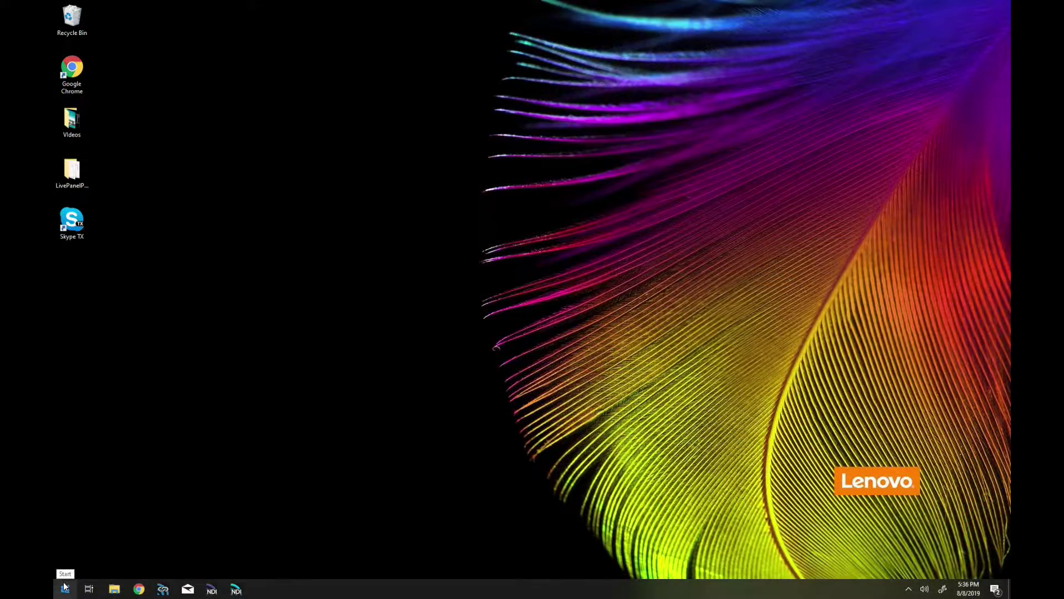
Launch NewTek NDI Telestrator Pro from the Start menu's Most used list.
left_click(65, 586)
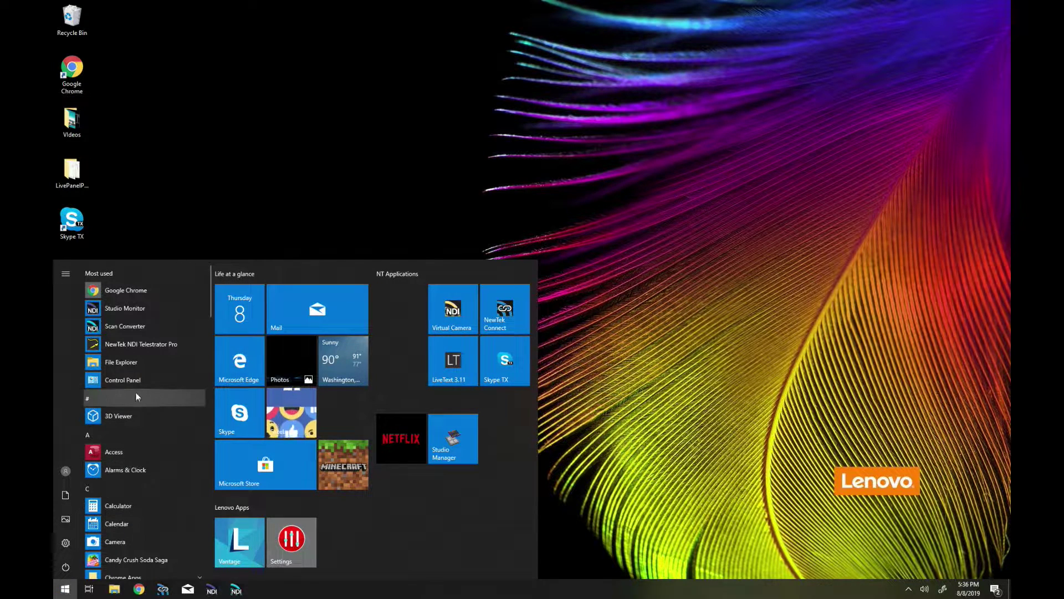
left_click(113, 344)
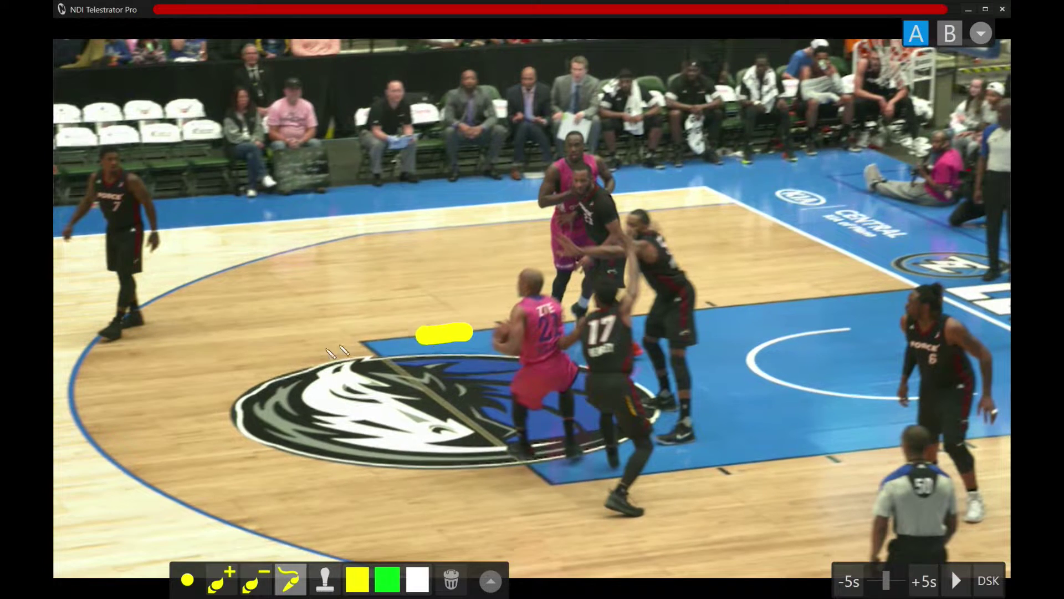
Finish a yellow arrow on the court, clear the canvas, and try red then yellow swatches.
left_click_drag(320, 307, 226, 361)
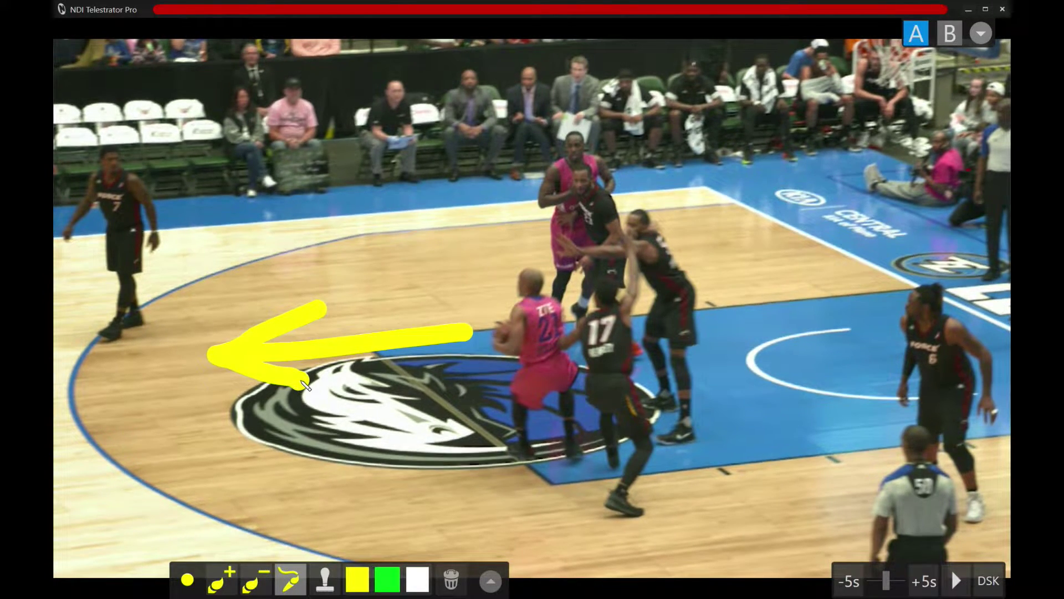
left_click(451, 579)
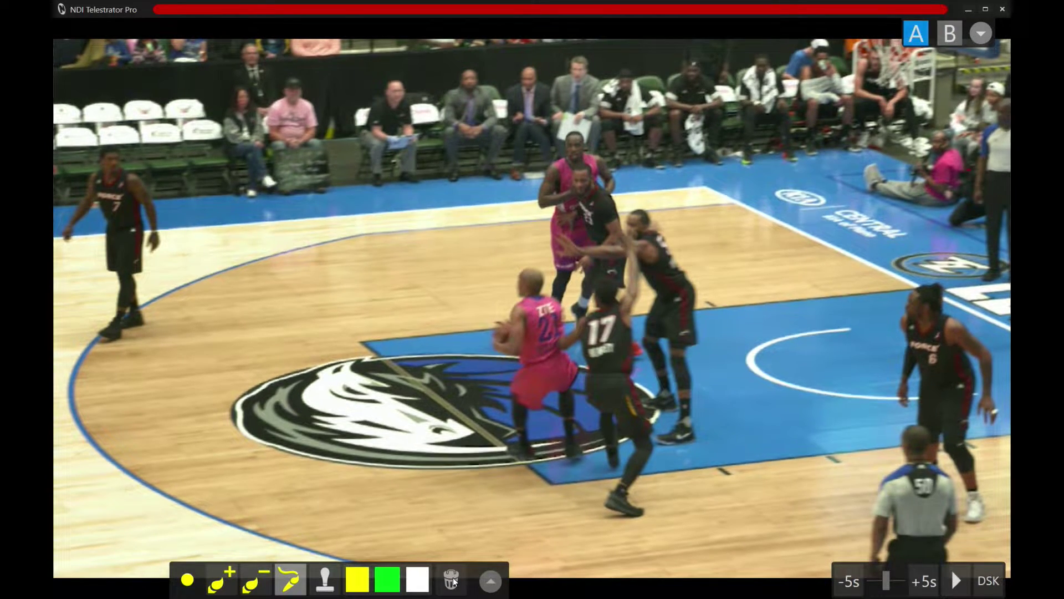
left_click(491, 582)
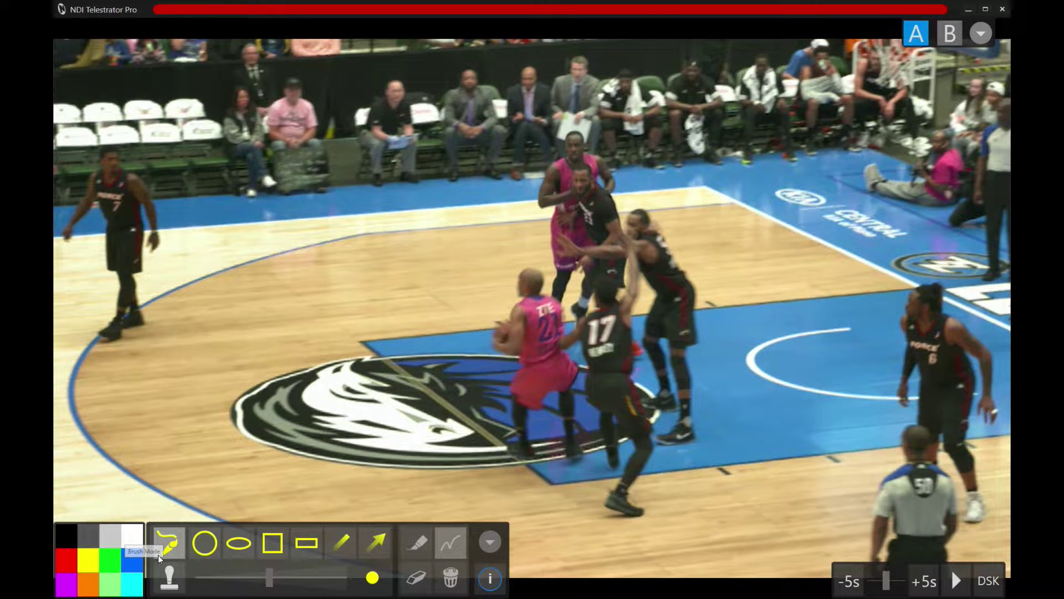
left_click(68, 557)
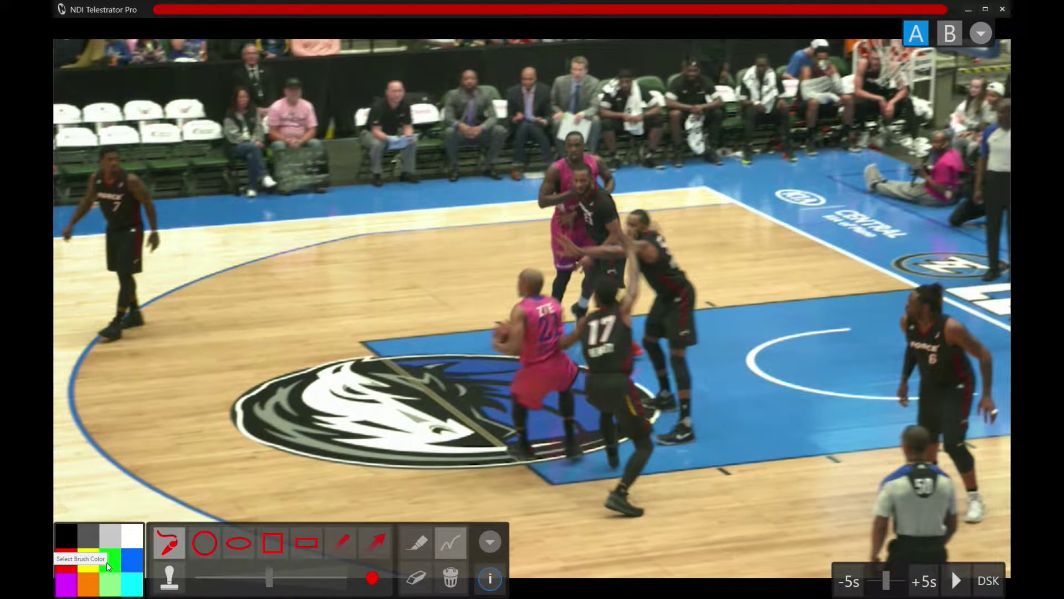
left_click(88, 563)
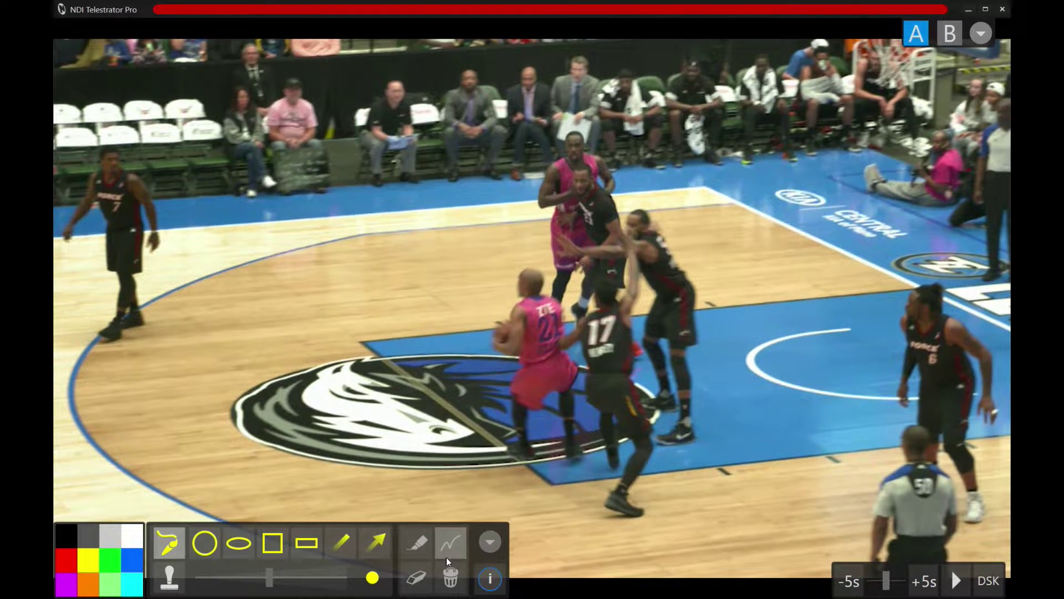
Pick green from the expanded palette, then yellow and red from the compact colour bar.
left_click(491, 543)
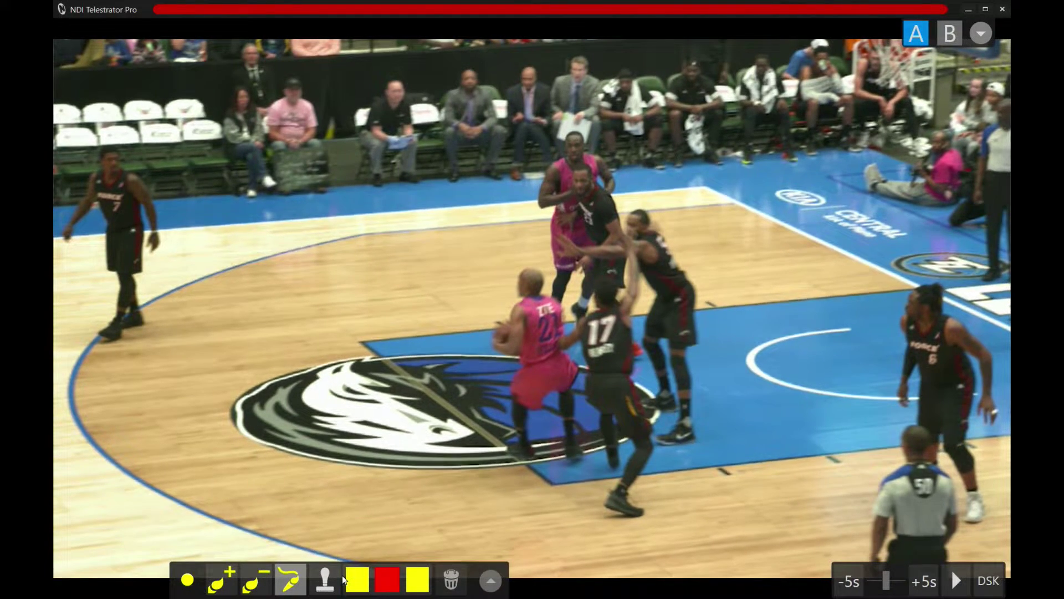
left_click(492, 587)
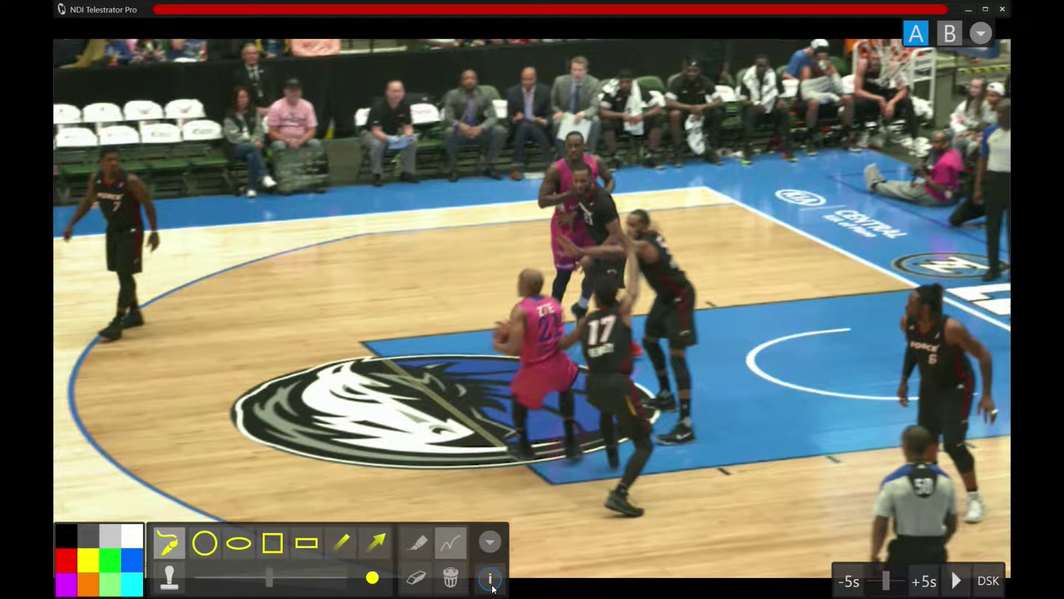
left_click(110, 567)
left_click(489, 542)
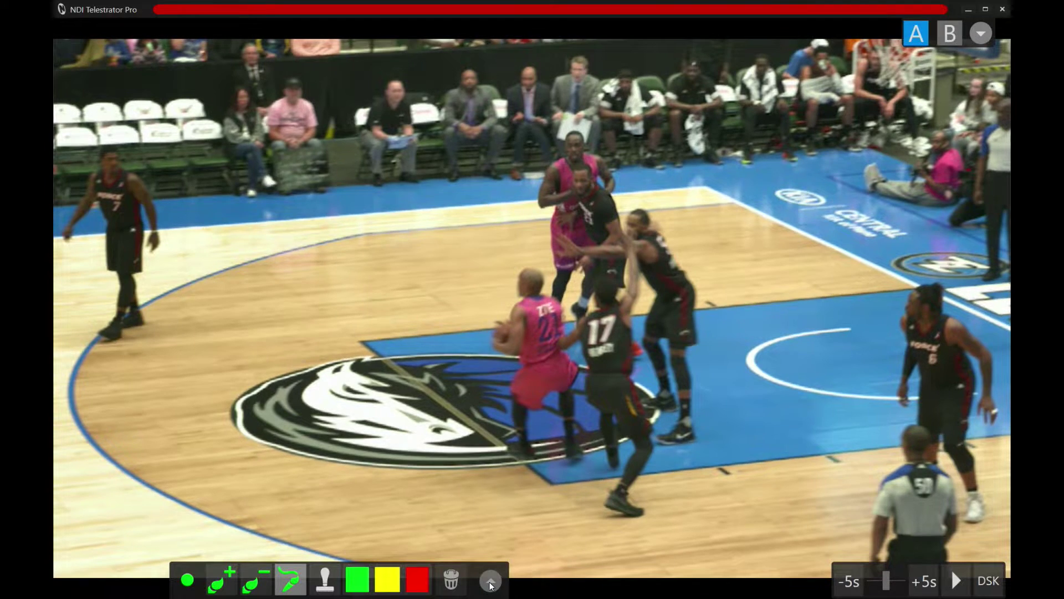
left_click(382, 581)
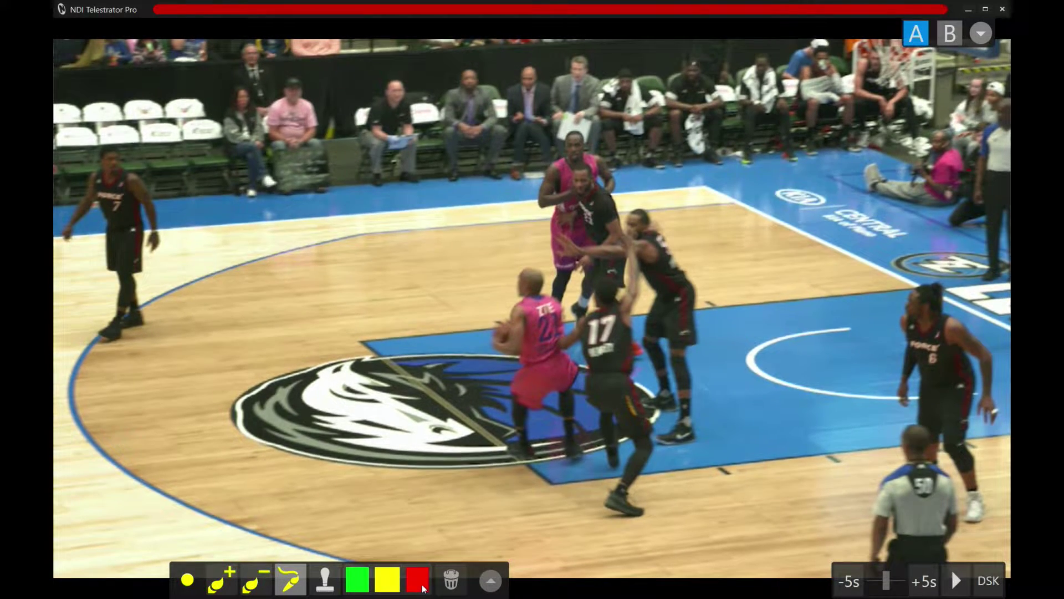
left_click(417, 580)
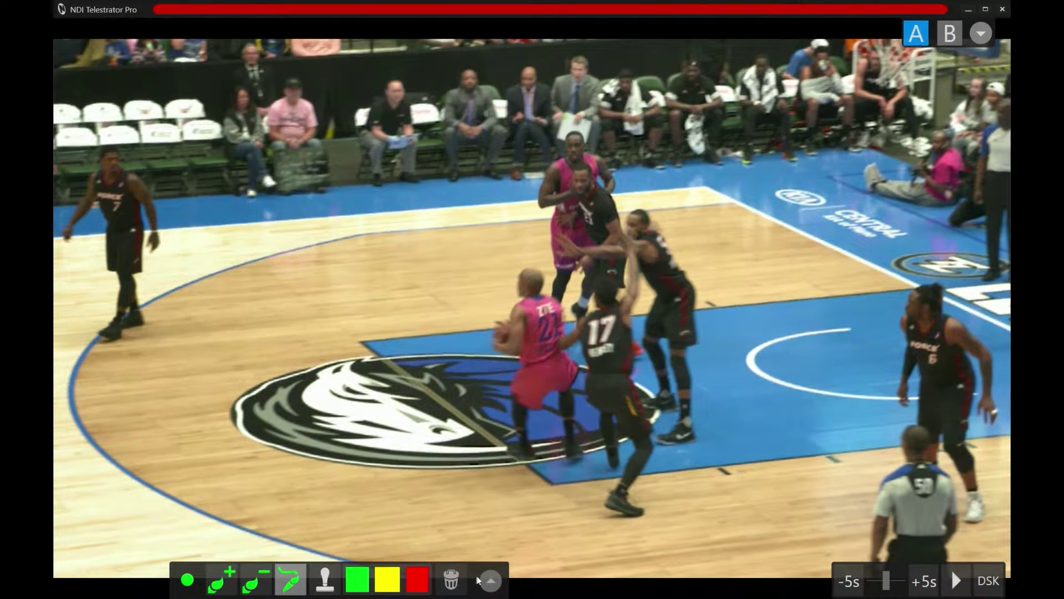
Draw green filled circles over the court and around player 21, clearing each one.
left_click(497, 586)
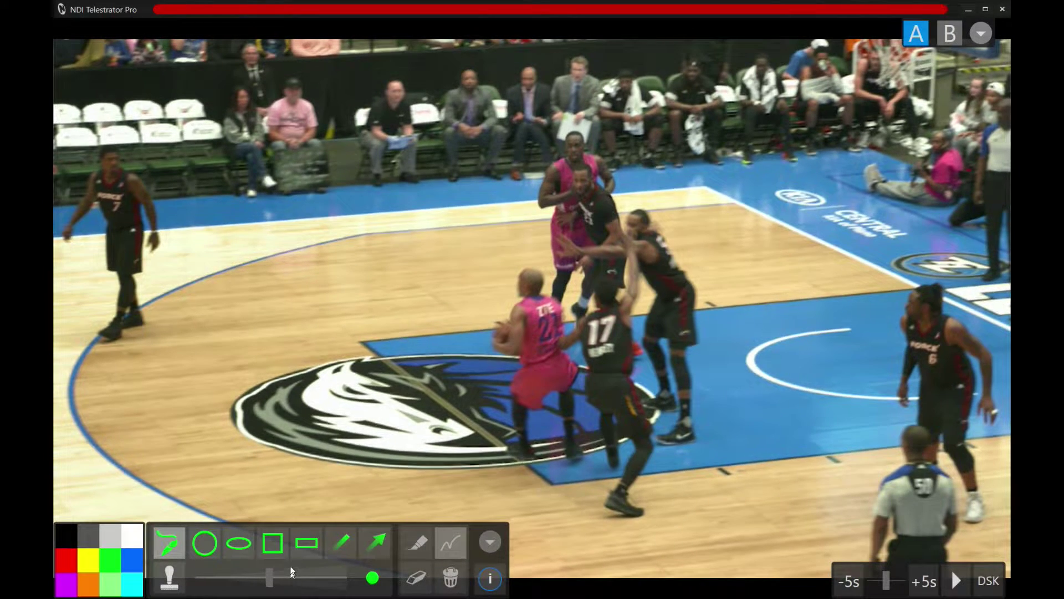
left_click(211, 550)
left_click(211, 550)
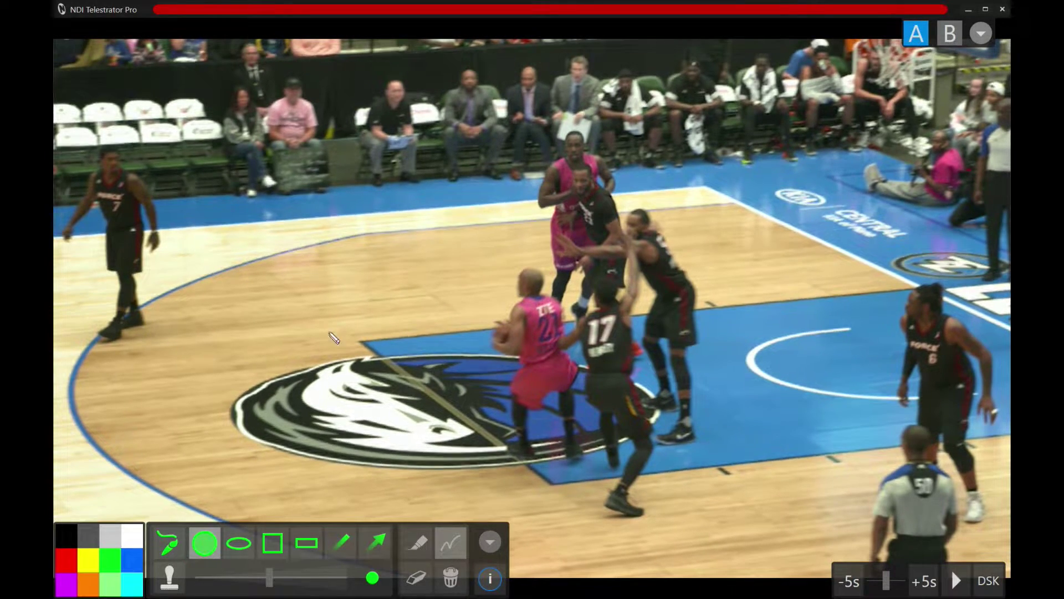
mouse_move(465, 261)
left_mouse_down()
mouse_move(623, 377)
mouse_move(556, 328)
left_mouse_up()
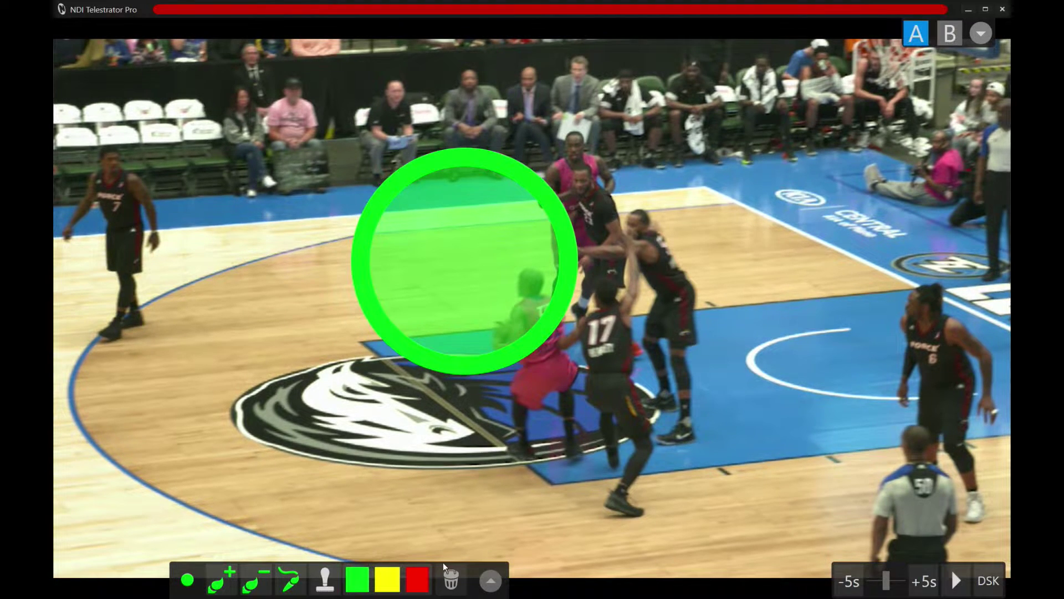
left_click(452, 579)
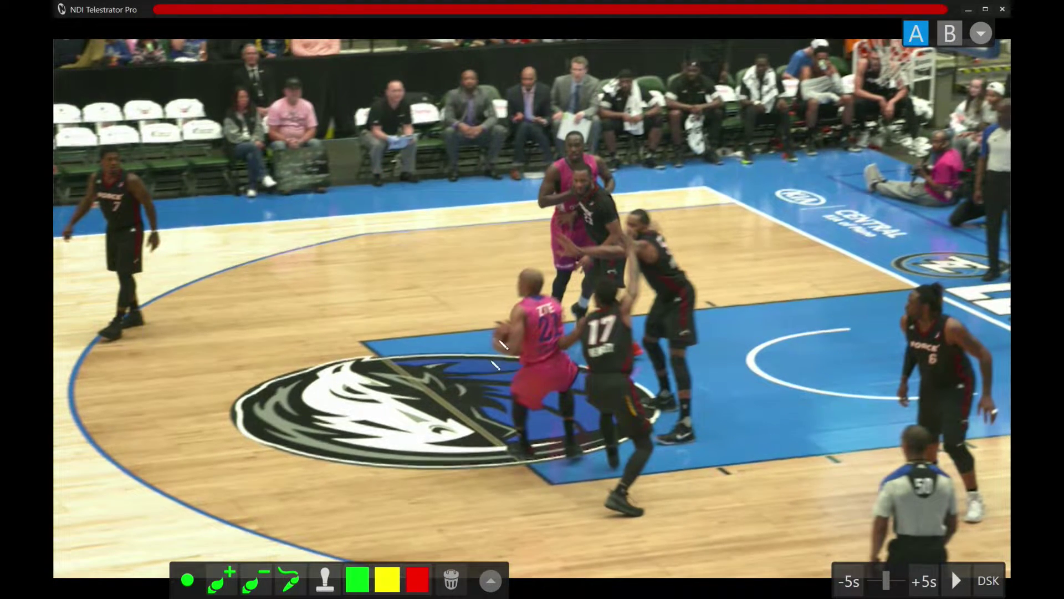
left_click_drag(531, 288, 578, 319)
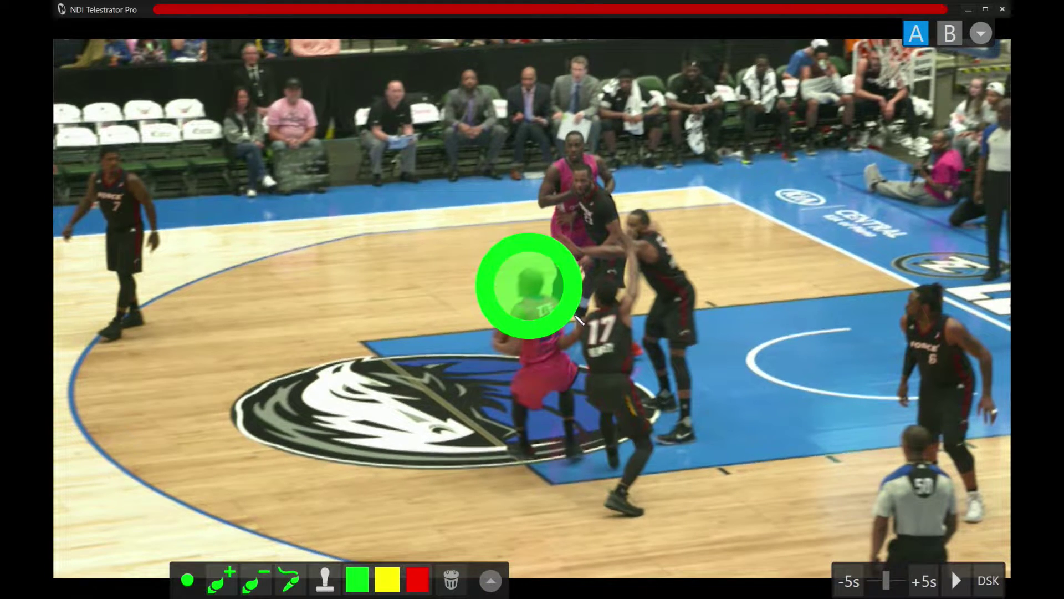
left_click(451, 576)
Draw a green arrow across the court logo with the Arrow tool, then clear it.
left_click(491, 581)
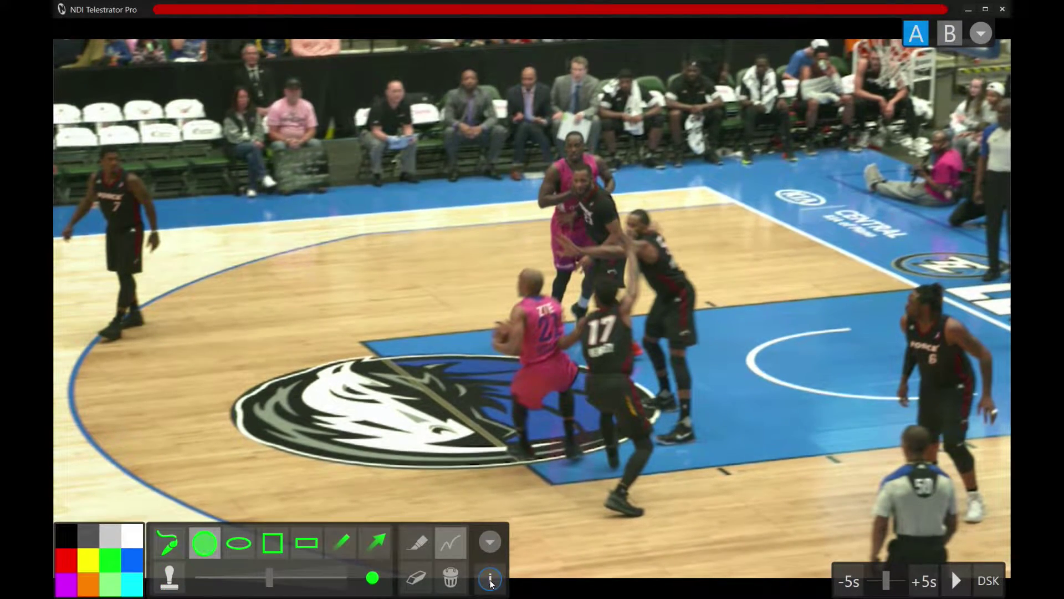
left_click(376, 542)
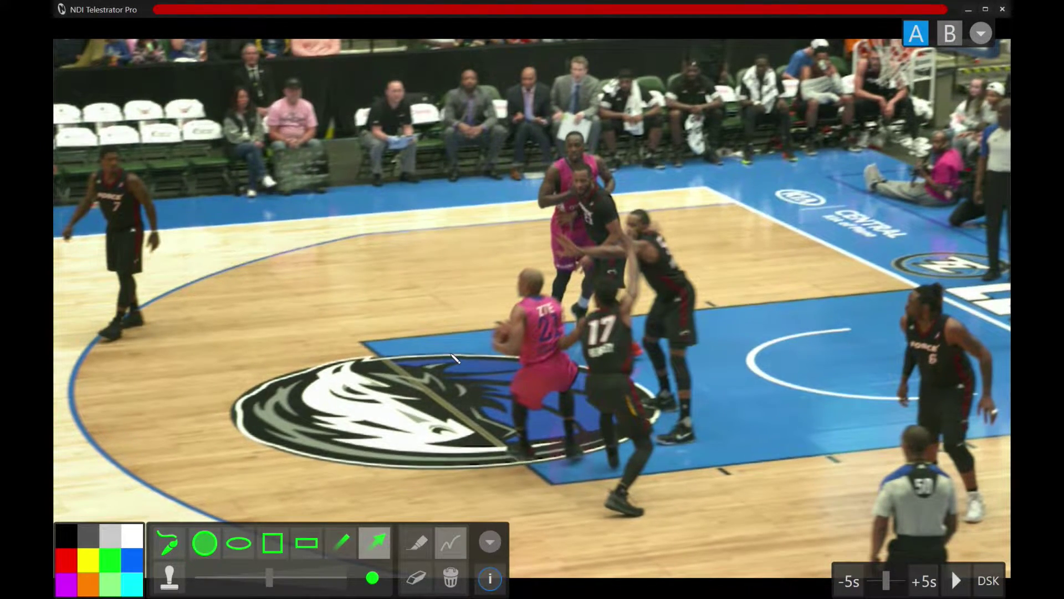
left_click(452, 354)
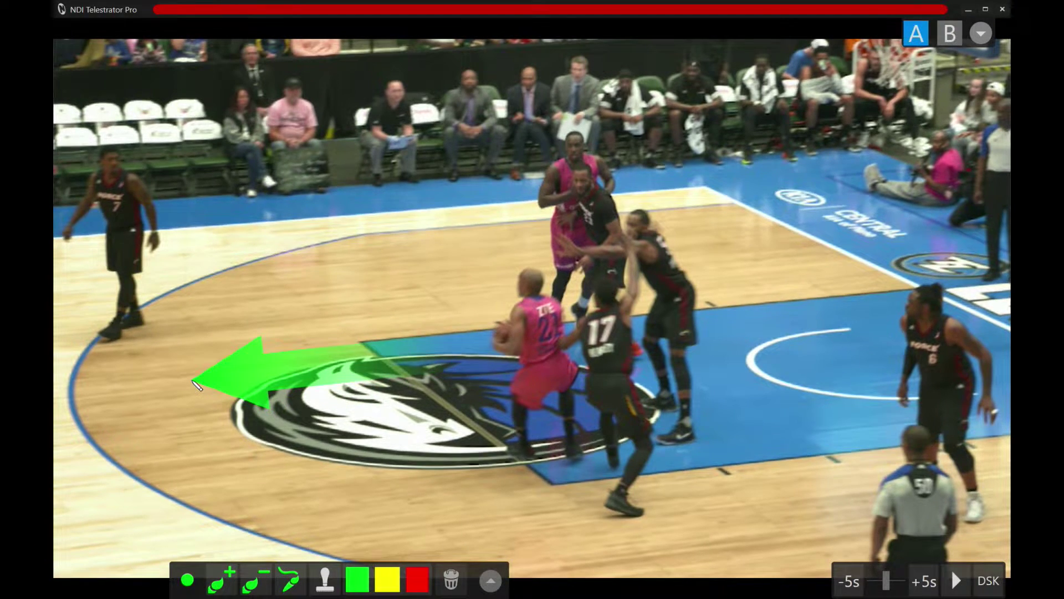
left_click(443, 581)
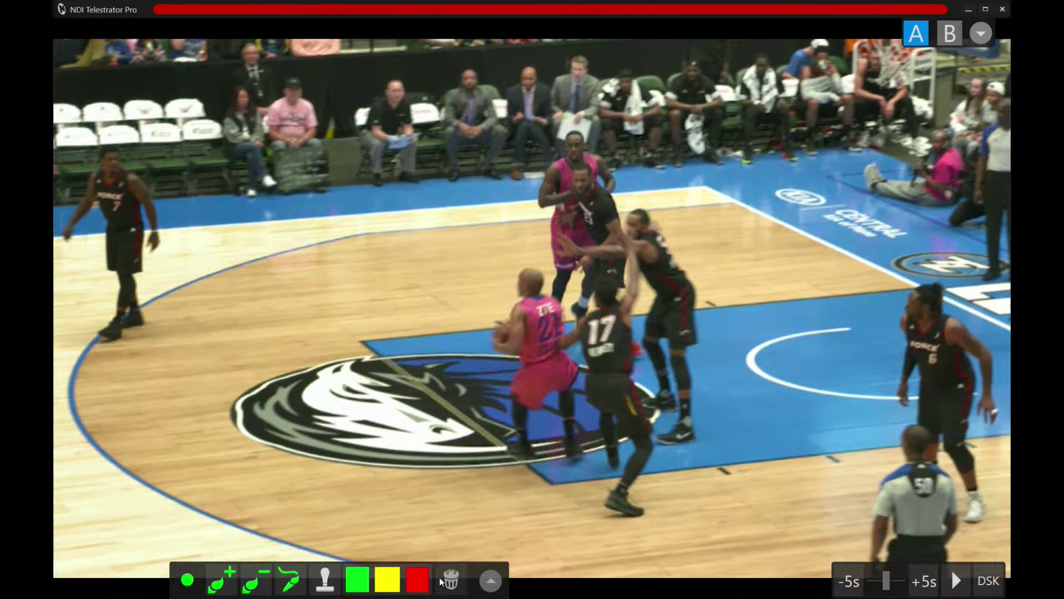
left_click(490, 581)
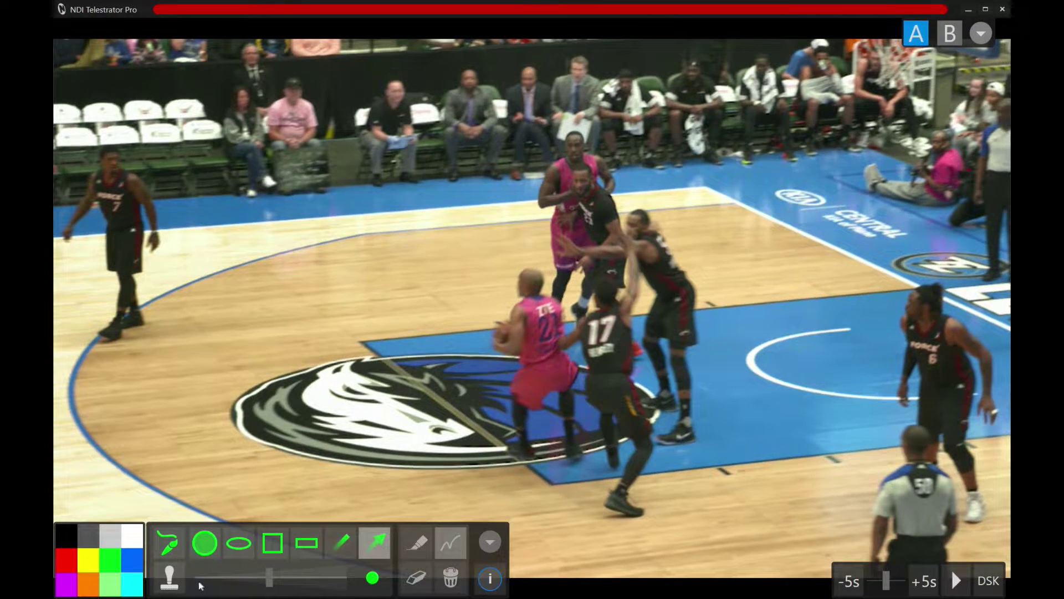
Place a warning-sign stamp above player 21, clear it, and return to Brush Mode.
left_click(170, 578)
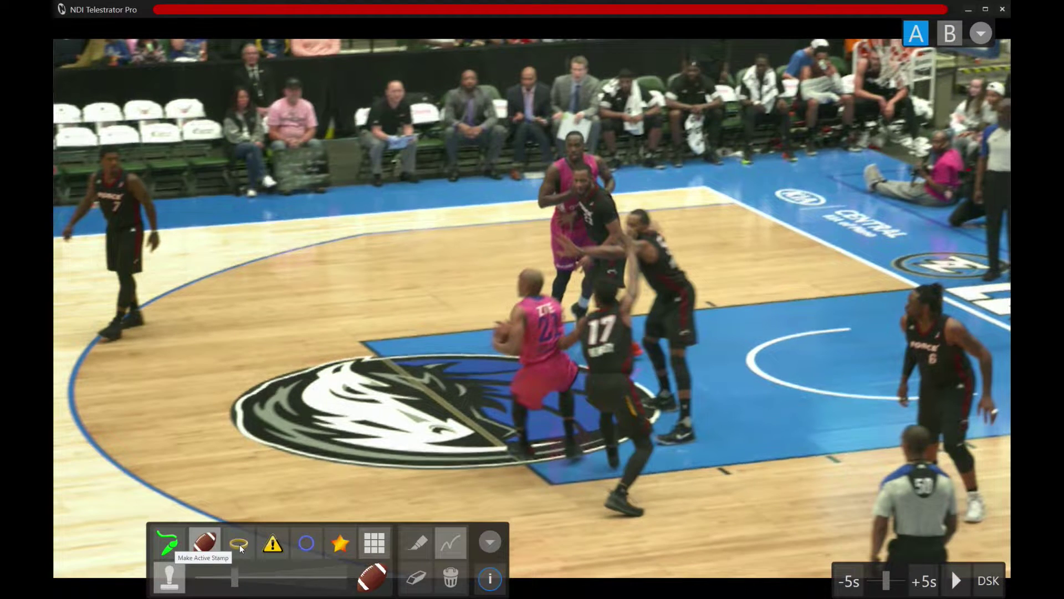
left_click(376, 540)
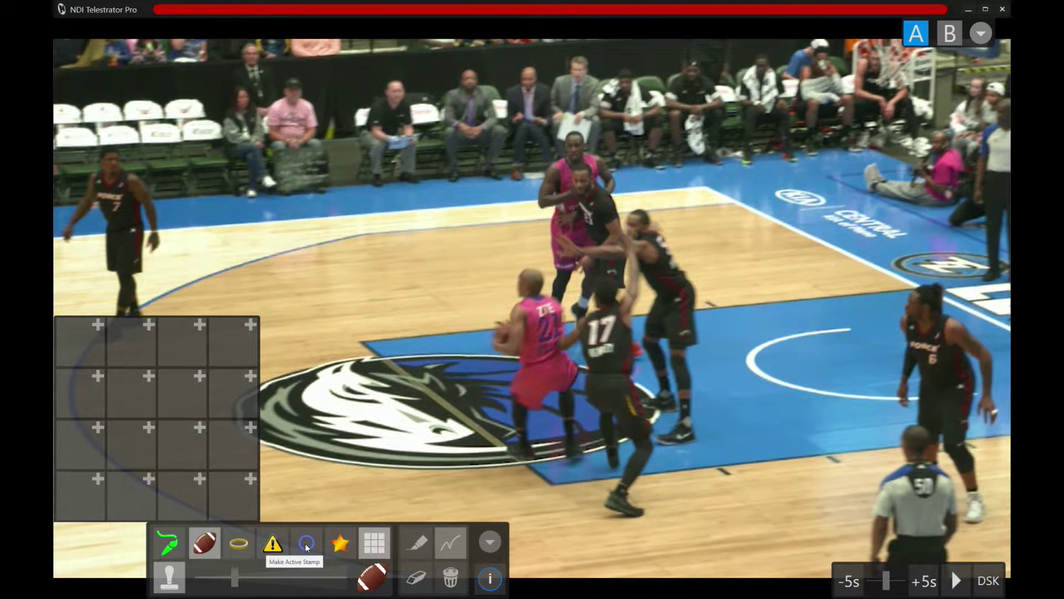
left_click(272, 545)
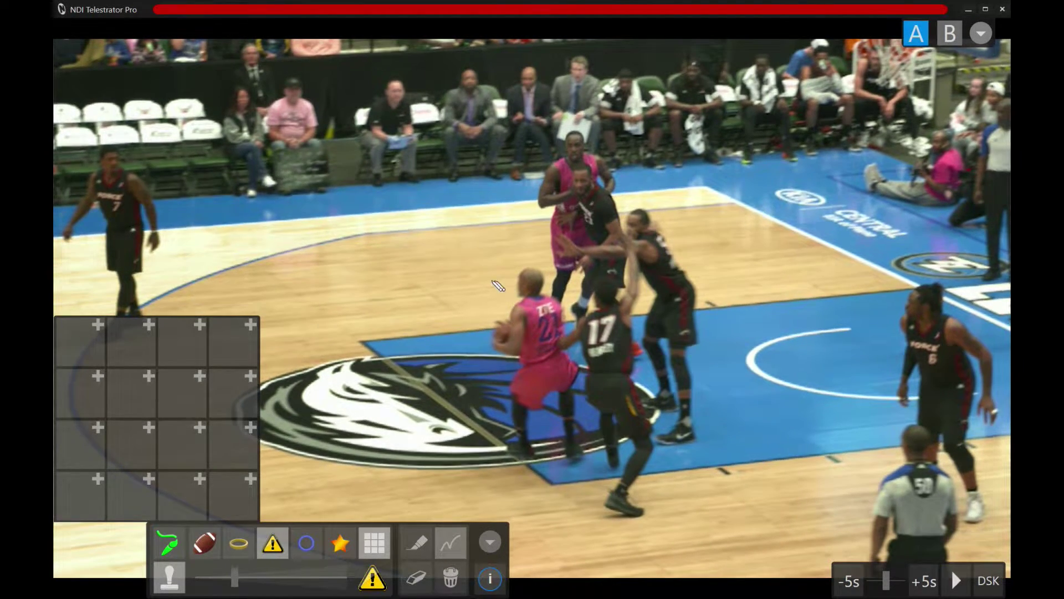
left_click(492, 283)
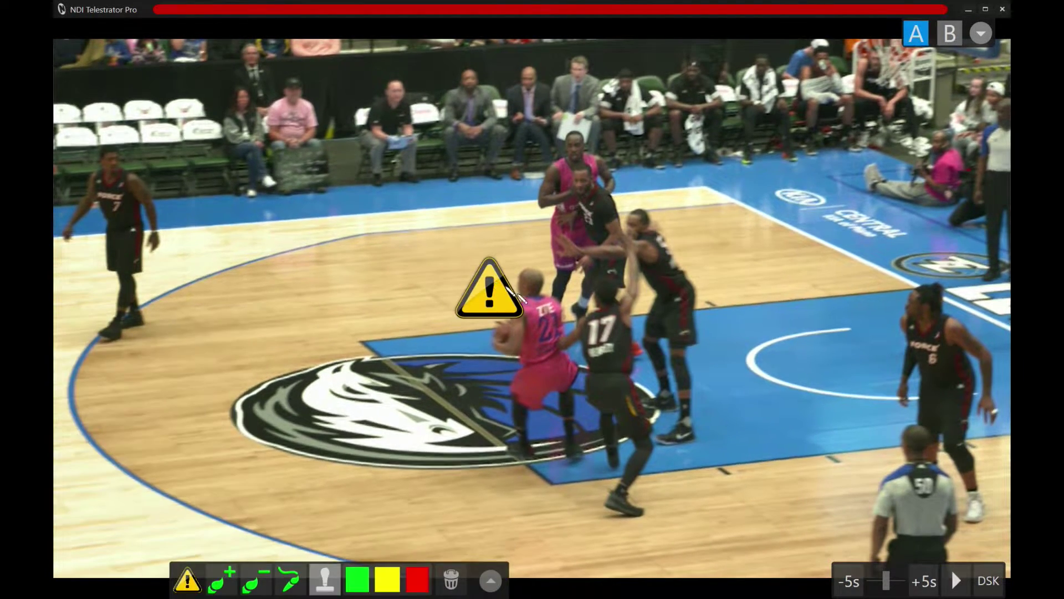
left_click(452, 579)
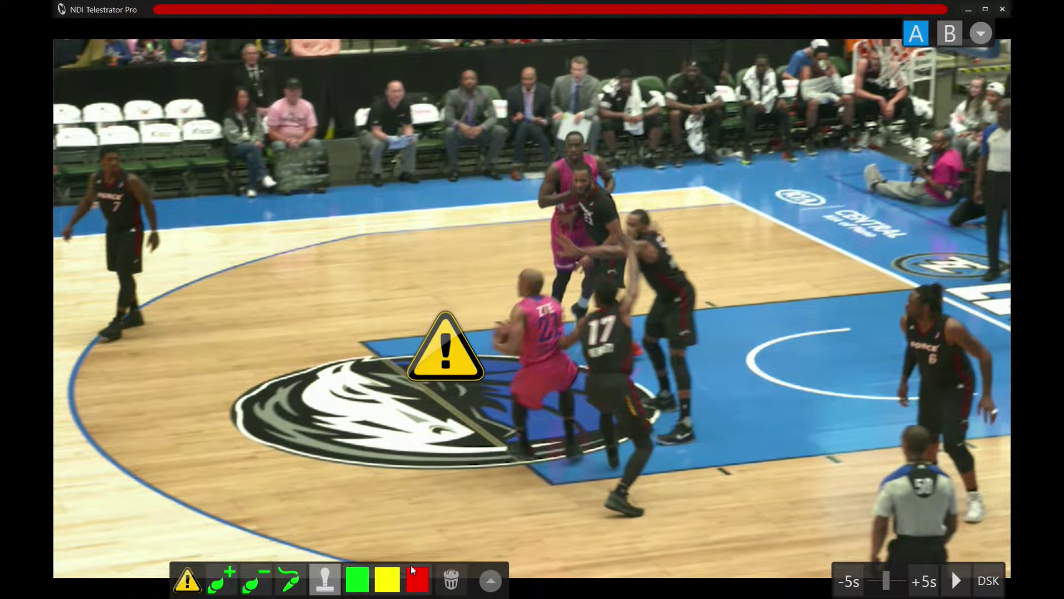
left_click(450, 581)
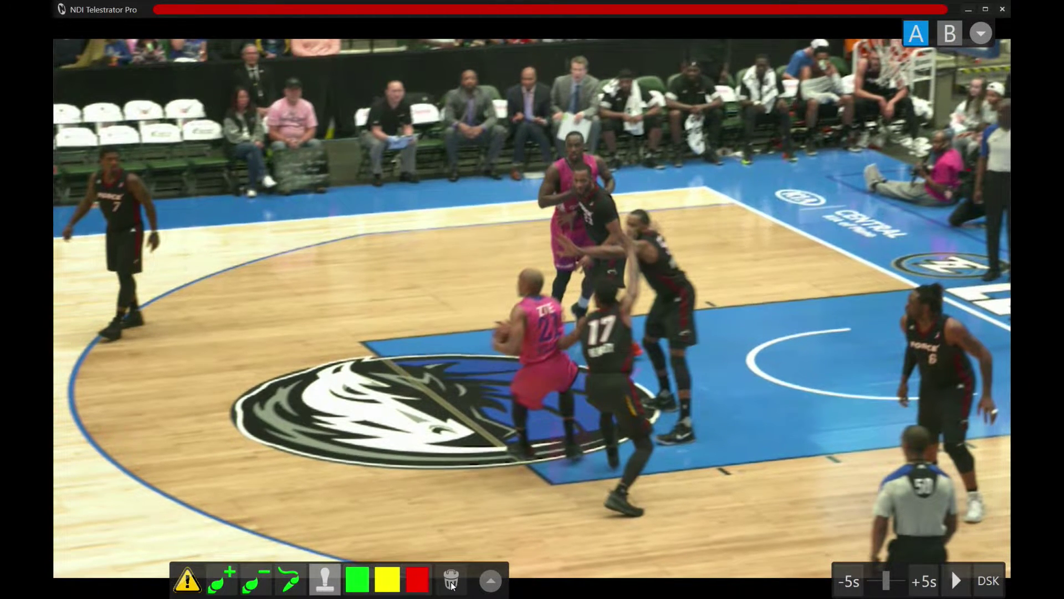
left_click(288, 579)
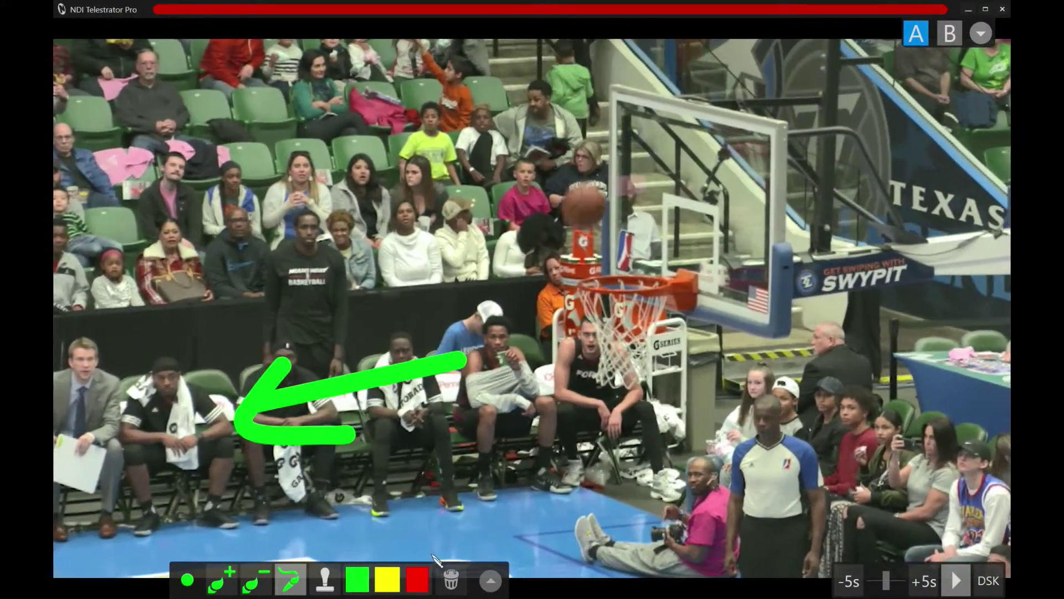
Clear the green bench arrow from the replay with the trash button.
left_click(453, 580)
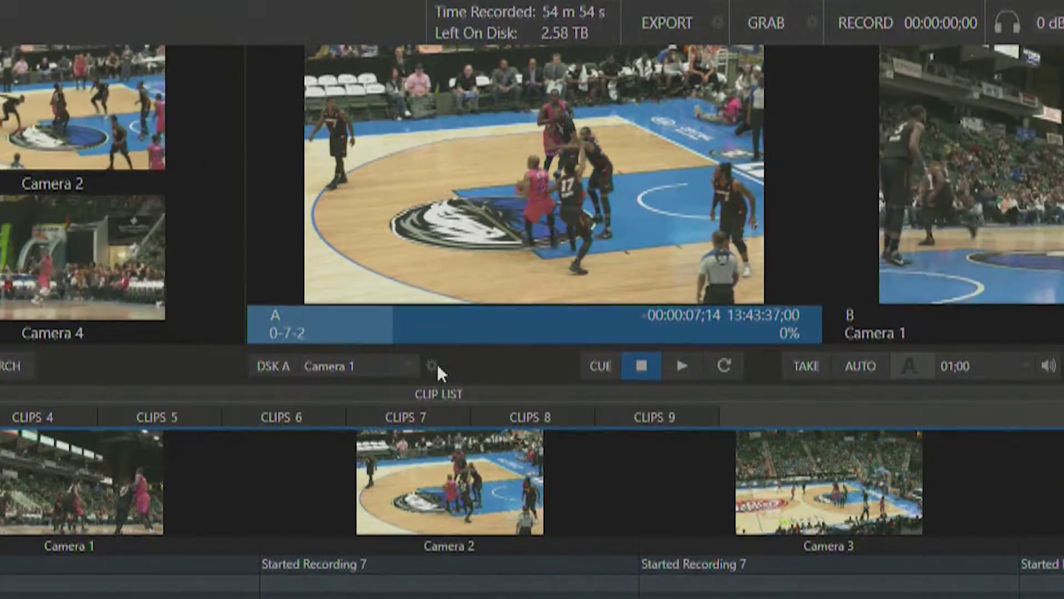
Set DSK A's Network Input connection to EVENTTABLET1 > Telestrator 1 and close its settings.
left_click(411, 366)
mouse_move(404, 413)
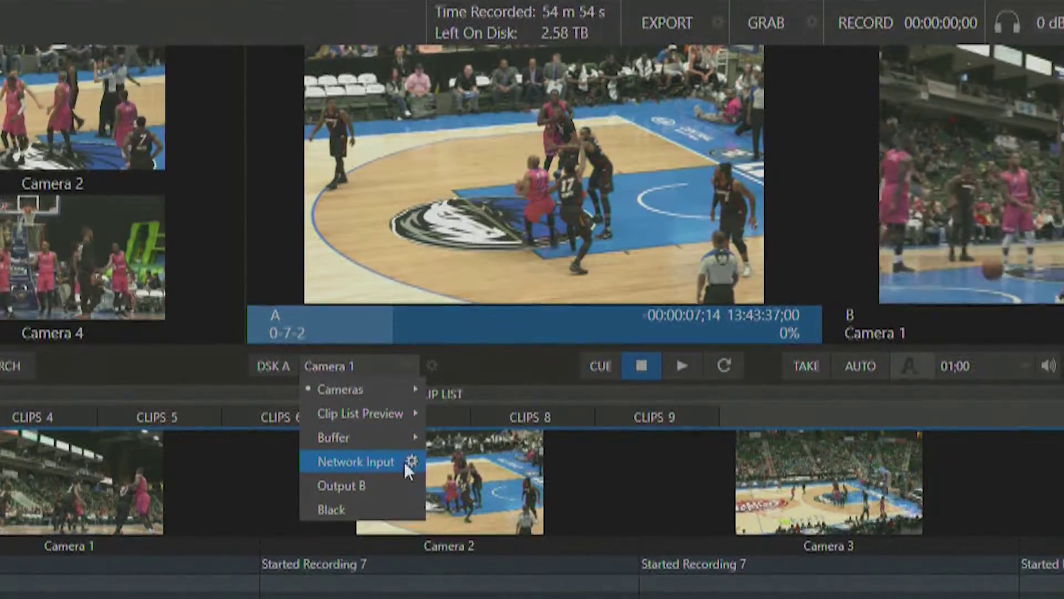
left_click(411, 462)
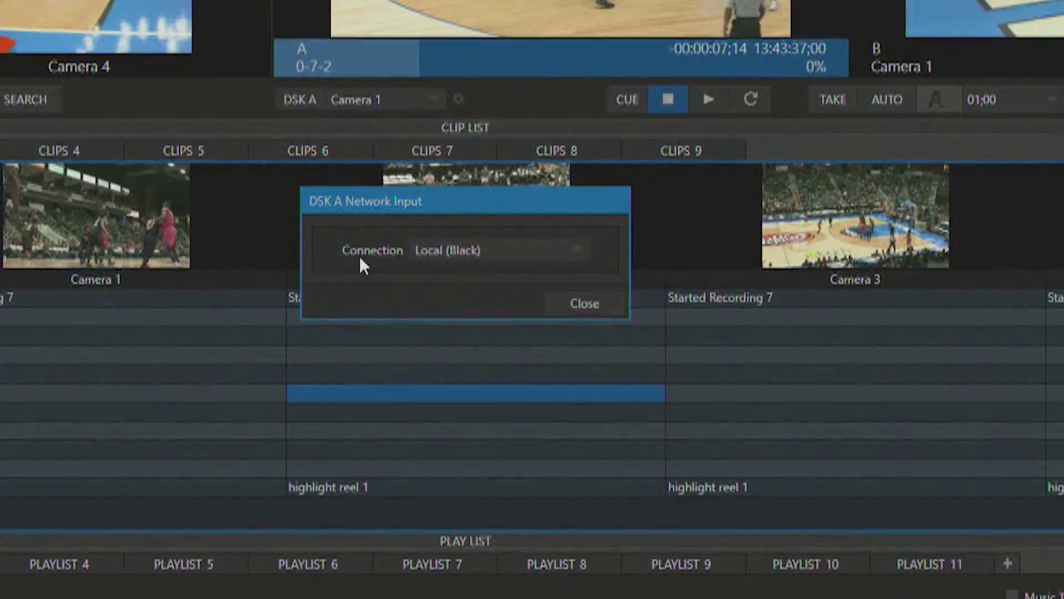
left_click(503, 253)
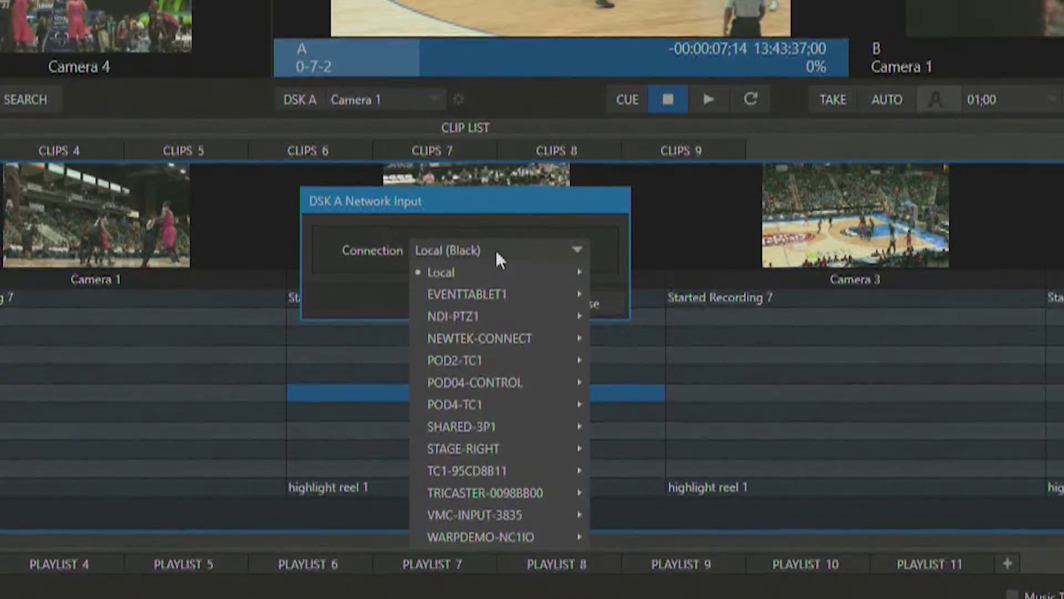
mouse_move(490, 282)
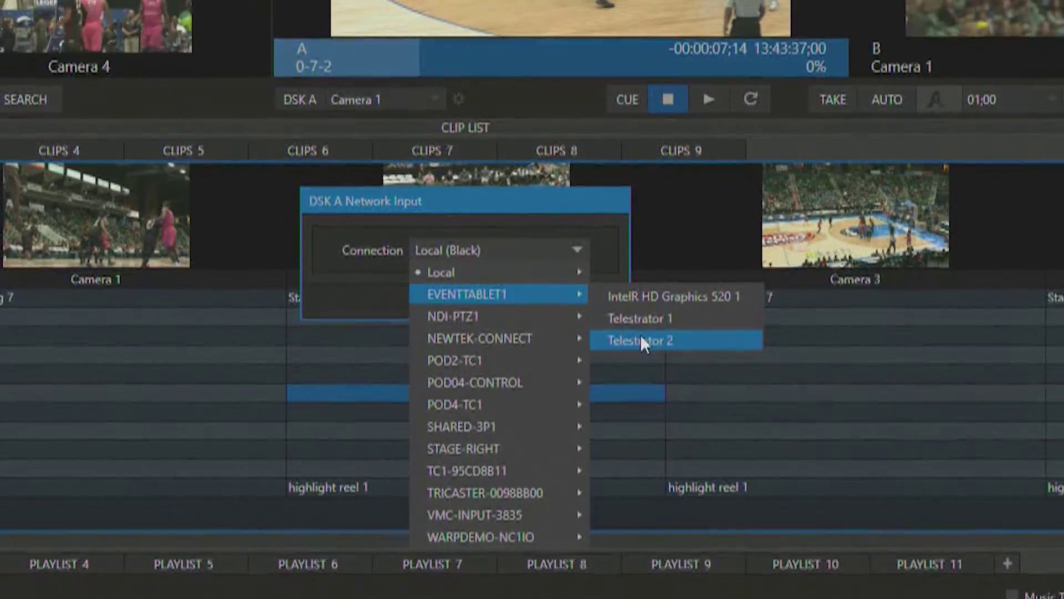
left_click(640, 319)
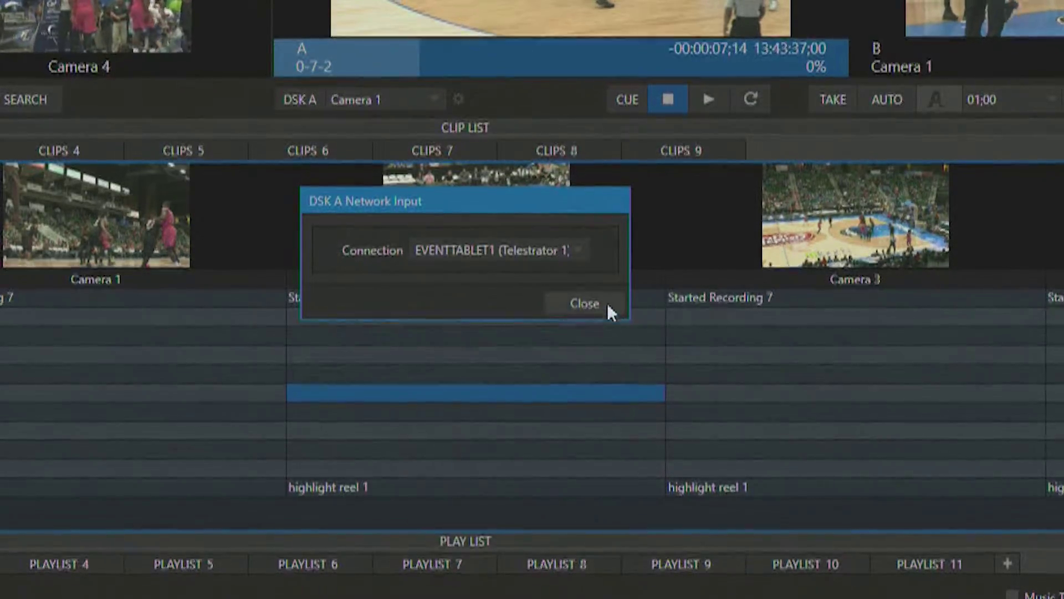
left_click(596, 305)
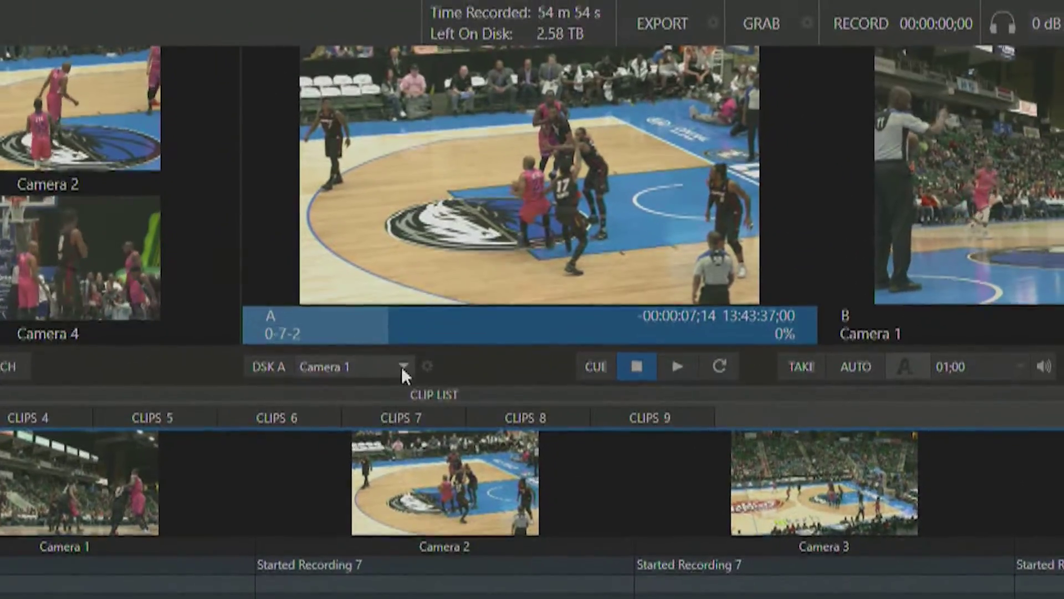
Switch DSK A's source to Network Input, then key the green arrow on and off.
left_click(403, 366)
left_click(370, 459)
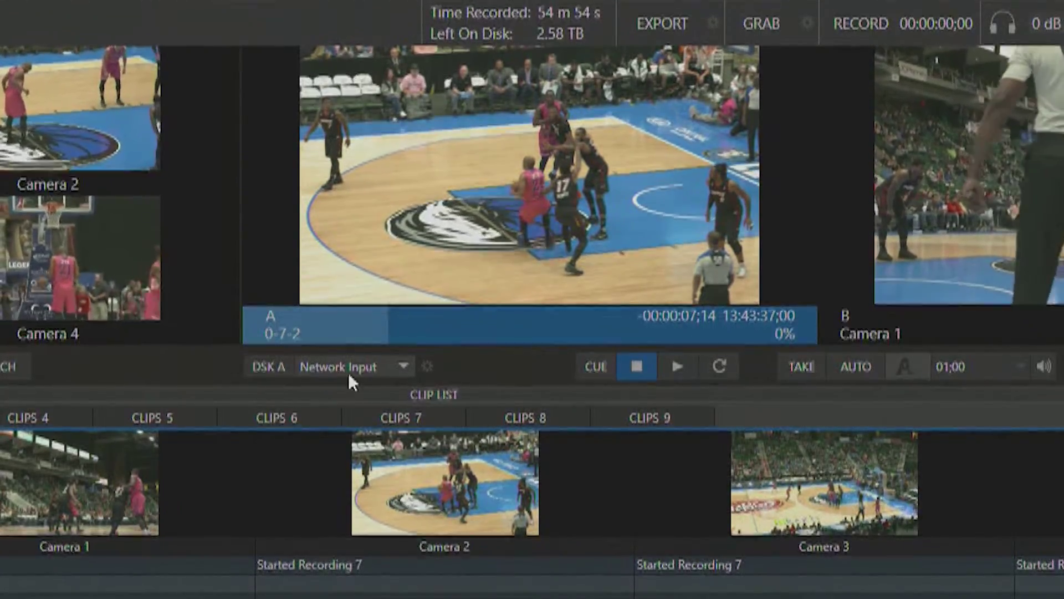
left_click(272, 367)
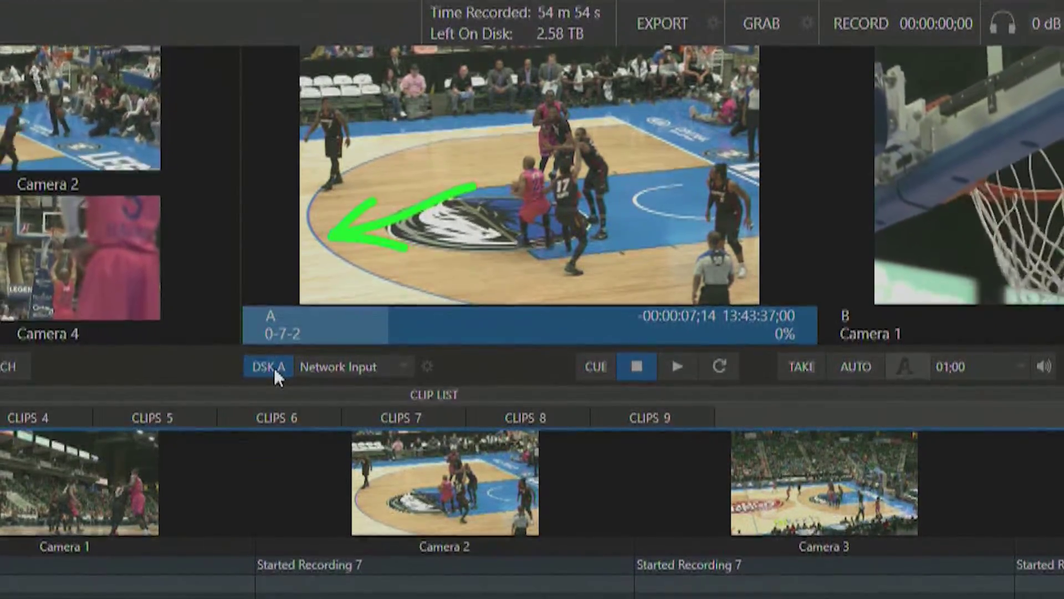
left_click(274, 367)
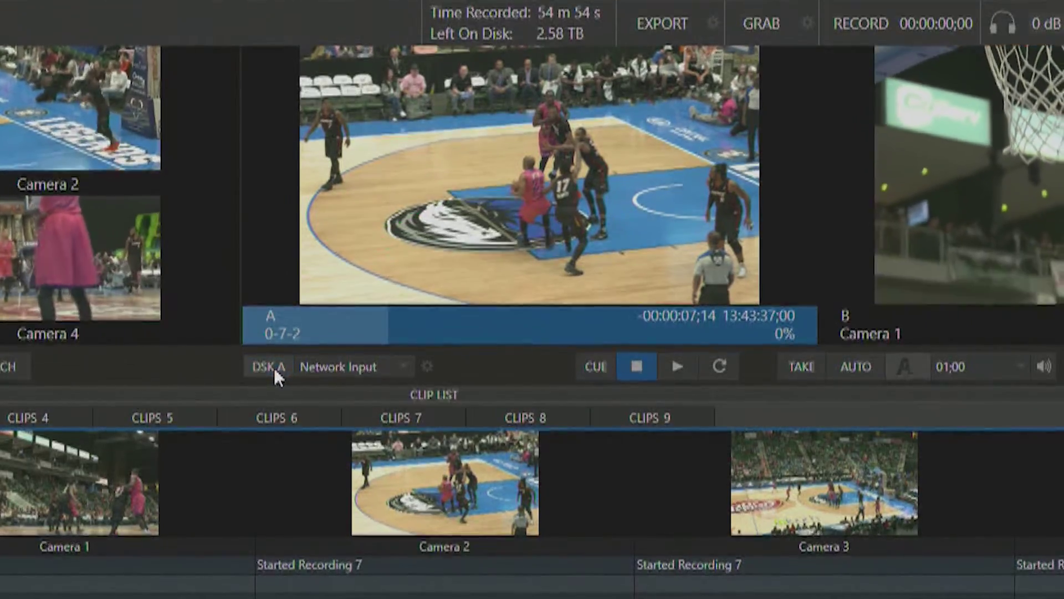